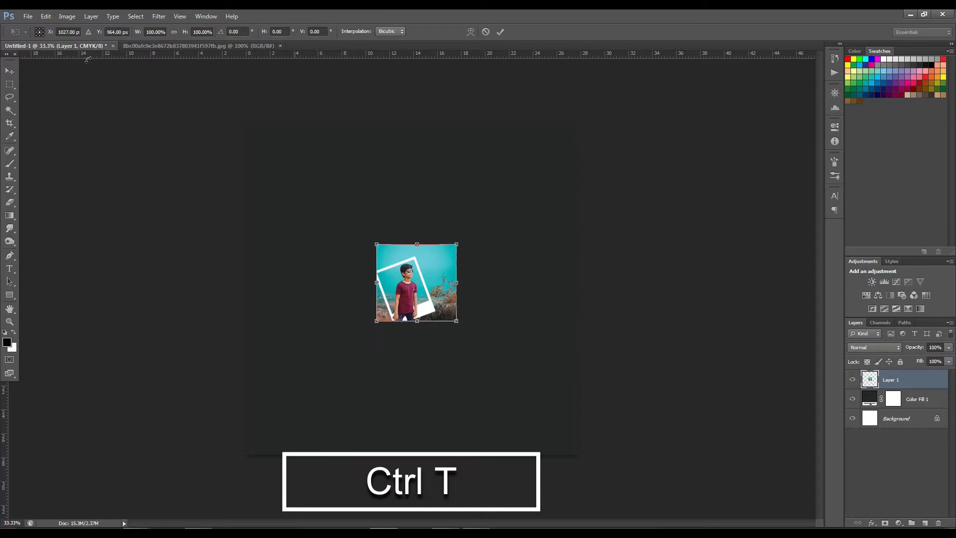
# - Enlarge the pasted photo proportionally to about 240% with Free Transform
pyautogui.click(174, 32)
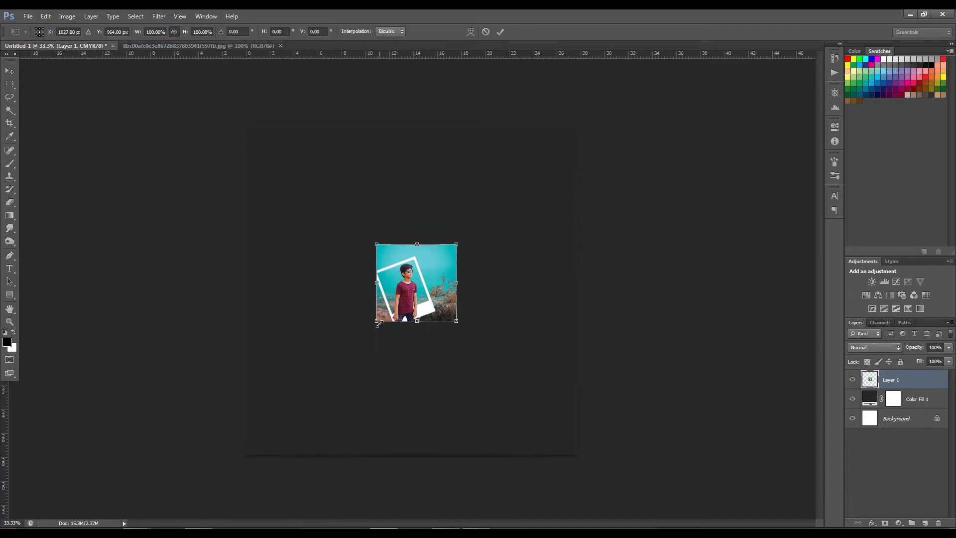
pyautogui.moveTo(369, 338); pyautogui.dragTo(266, 431)
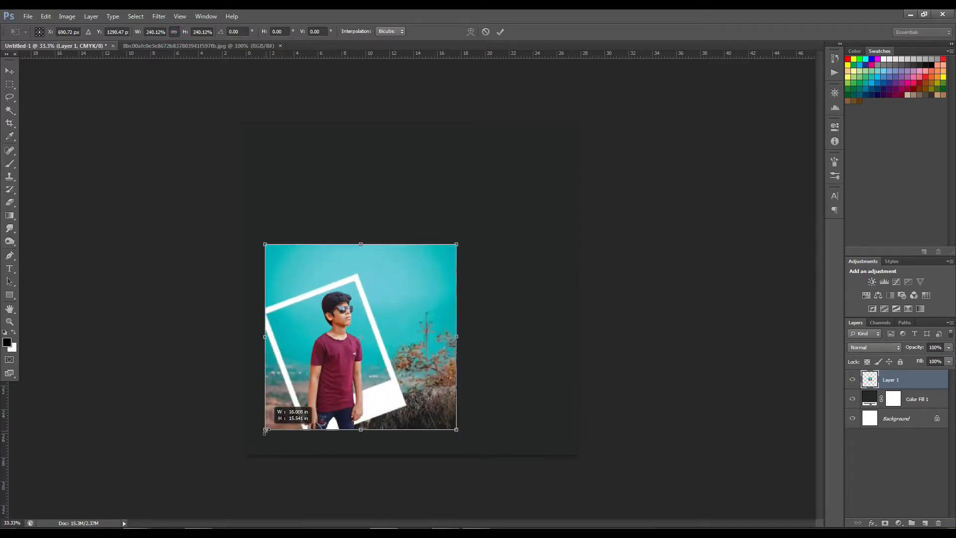
pyautogui.press('Return')
# - Move the photo toward the canvas centre and enlarge it to about 20.5 by 20.3 inches
pyautogui.hotkey('ctrl', 't')
pyautogui.moveTo(362, 295); pyautogui.dragTo(368, 204)
pyautogui.moveTo(462, 337); pyautogui.dragTo(541, 423)
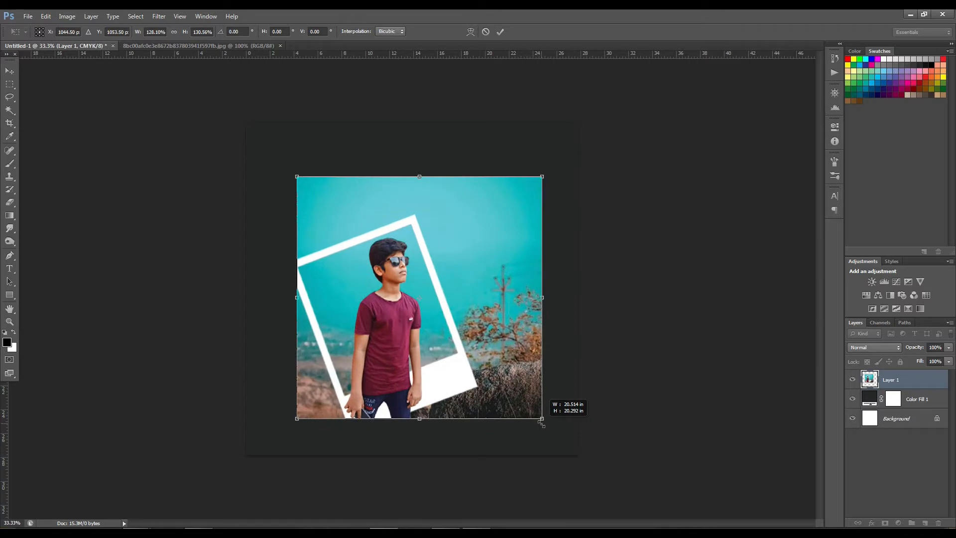
pyautogui.moveTo(458, 276); pyautogui.dragTo(453, 272)
pyautogui.press('Return')
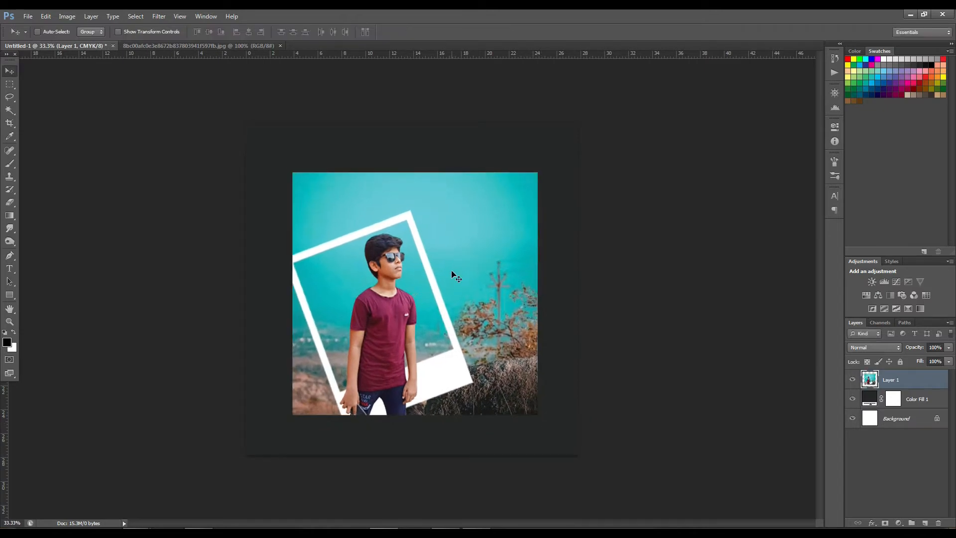
# - Centre the photo vertically and horizontally on the whole canvas, clearing the selection when done
pyautogui.hotkey('ctrl', 'a')
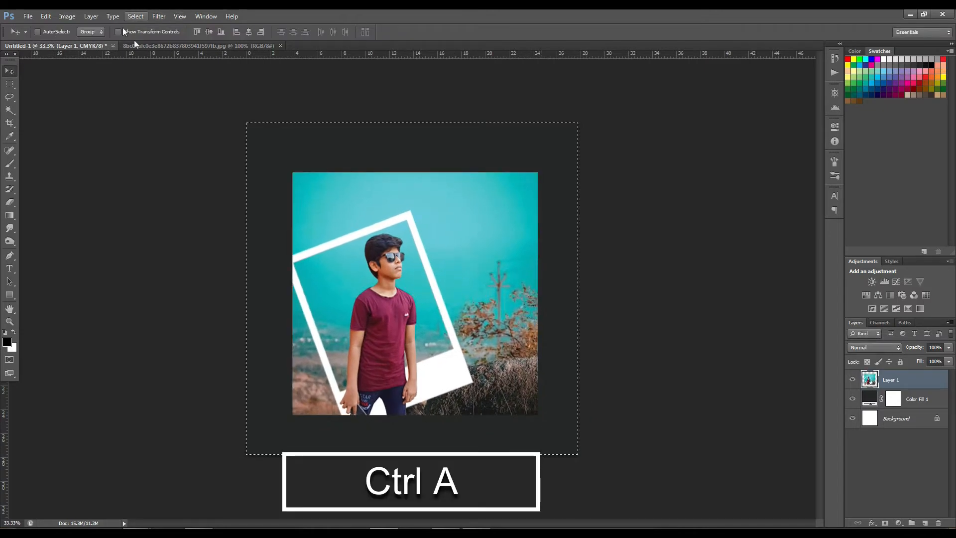
pyautogui.click(209, 31)
pyautogui.click(248, 32)
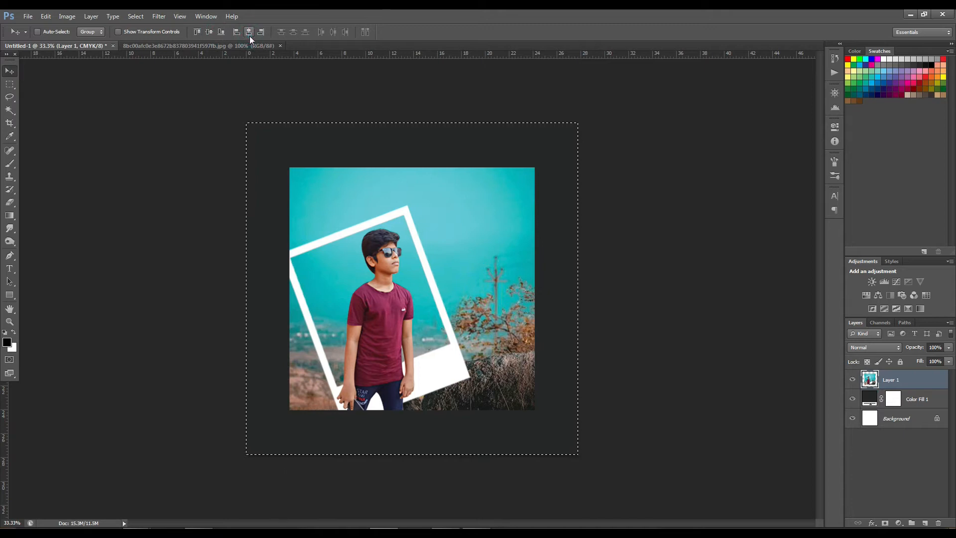
pyautogui.hotkey('ctrl', 'd')
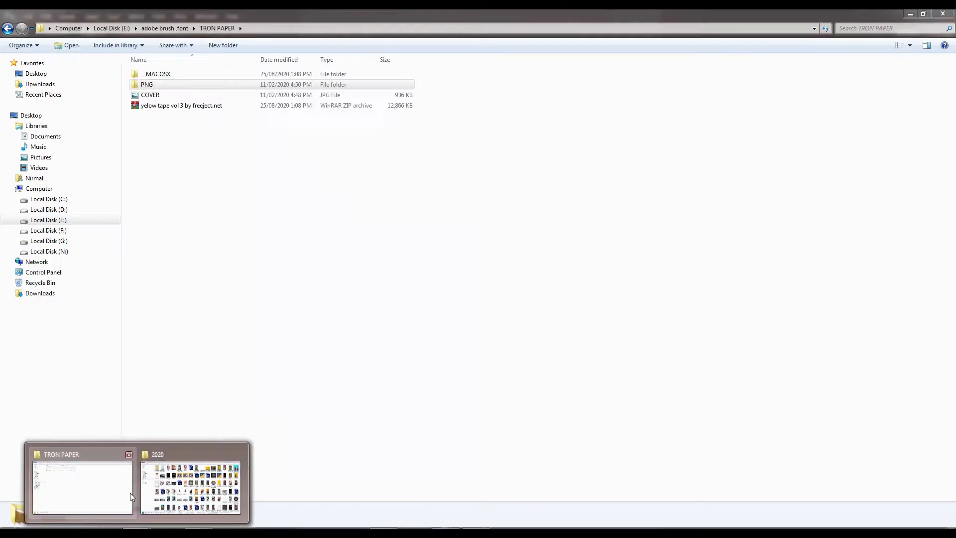
# - Switch to the tape image folder and open "3 tape vol 3 by freeject.net" in Photoshop
pyautogui.click(189, 480)
pyautogui.rightClick(399, 187)
pyautogui.moveTo(428, 197)
pyautogui.click(540, 215)
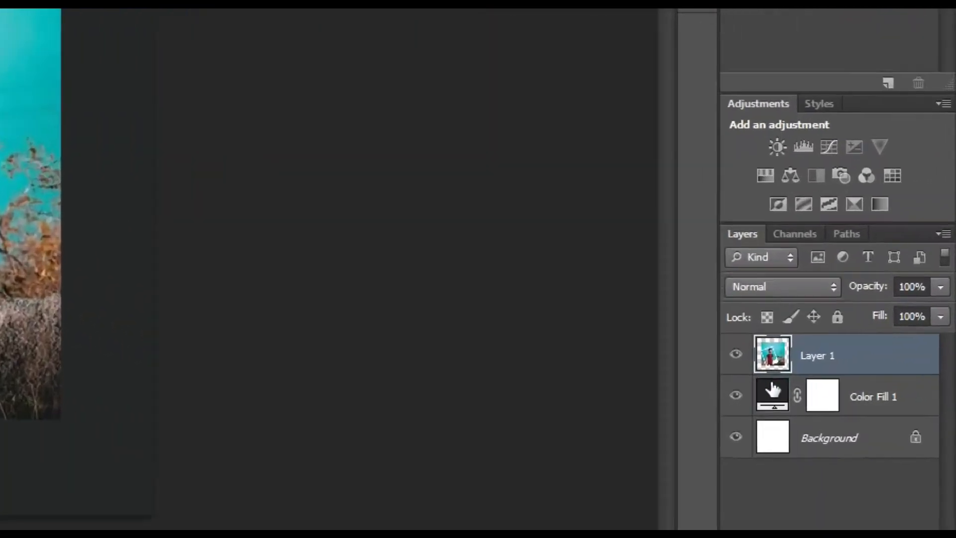
# - Change the Color Fill 1 background to the orange-yellow colour ffa800
pyautogui.doubleClick(869, 397)
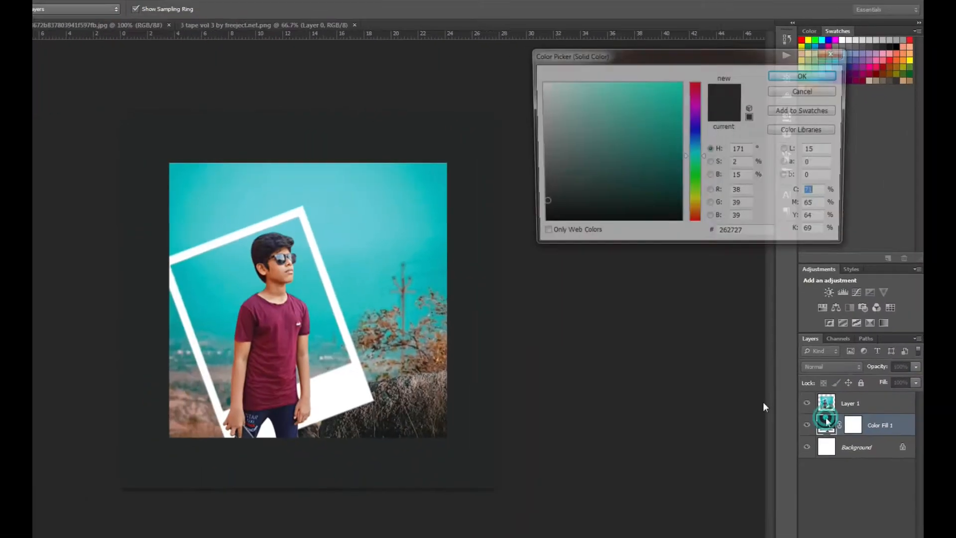
pyautogui.click(545, 161)
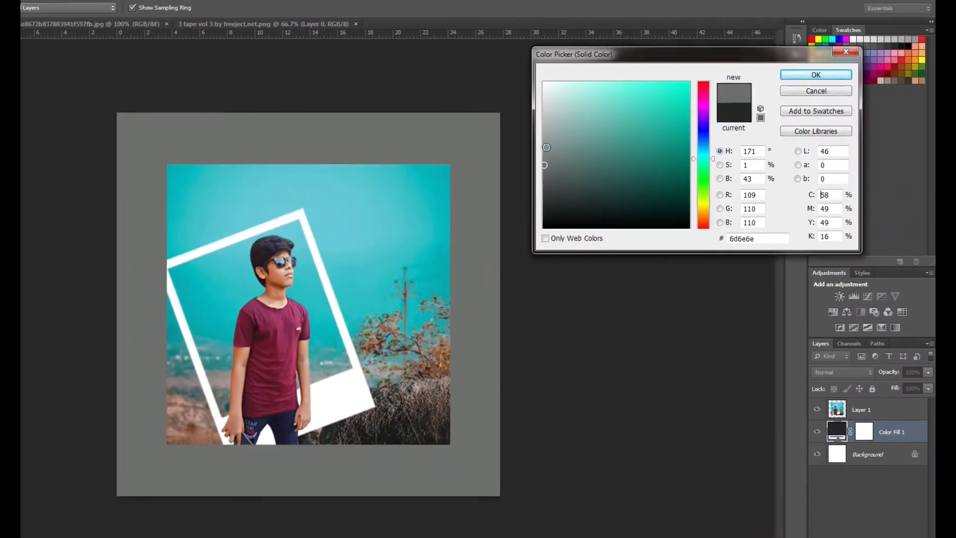
pyautogui.click(546, 147)
pyautogui.click(388, 155)
pyautogui.click(382, 185)
pyautogui.moveTo(621, 190); pyautogui.dragTo(711, 75)
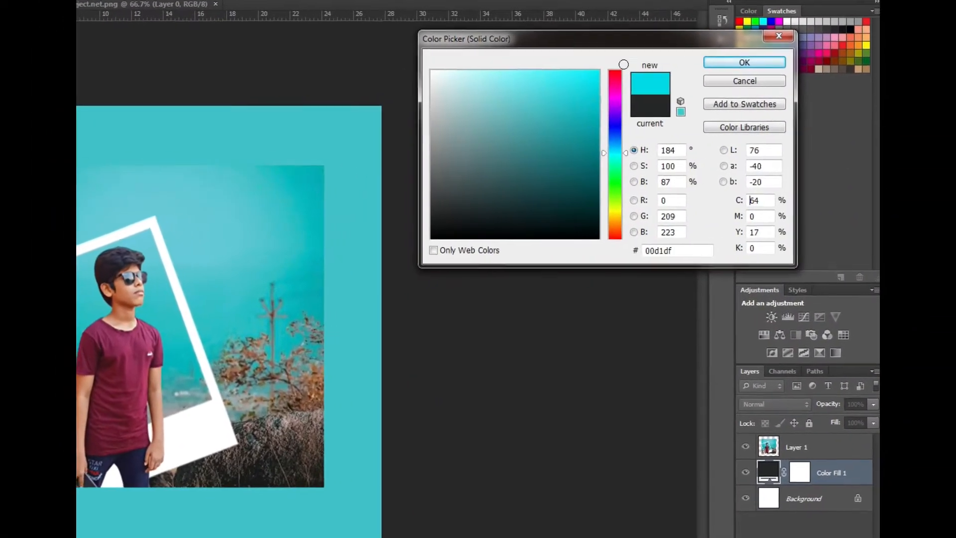
pyautogui.moveTo(617, 210); pyautogui.dragTo(620, 231)
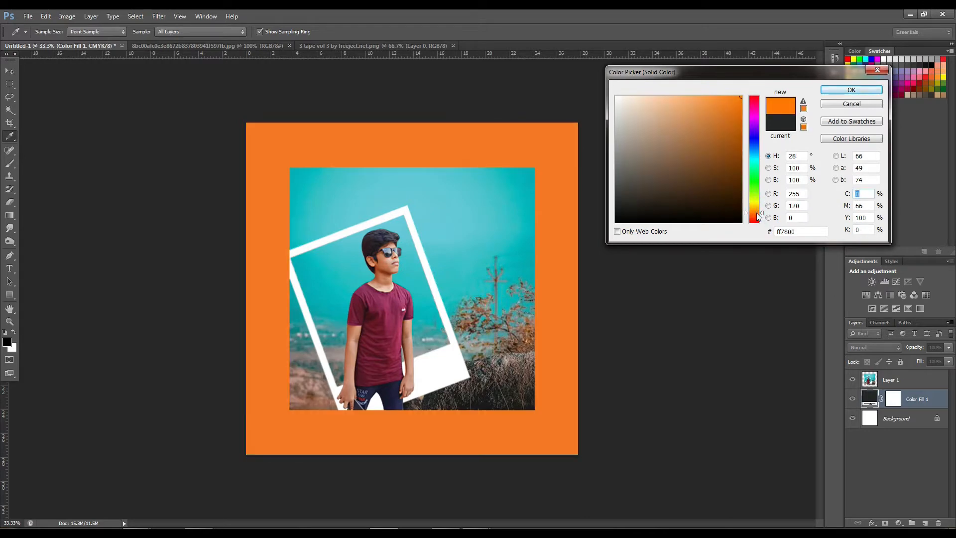
pyautogui.moveTo(758, 217); pyautogui.dragTo(756, 208)
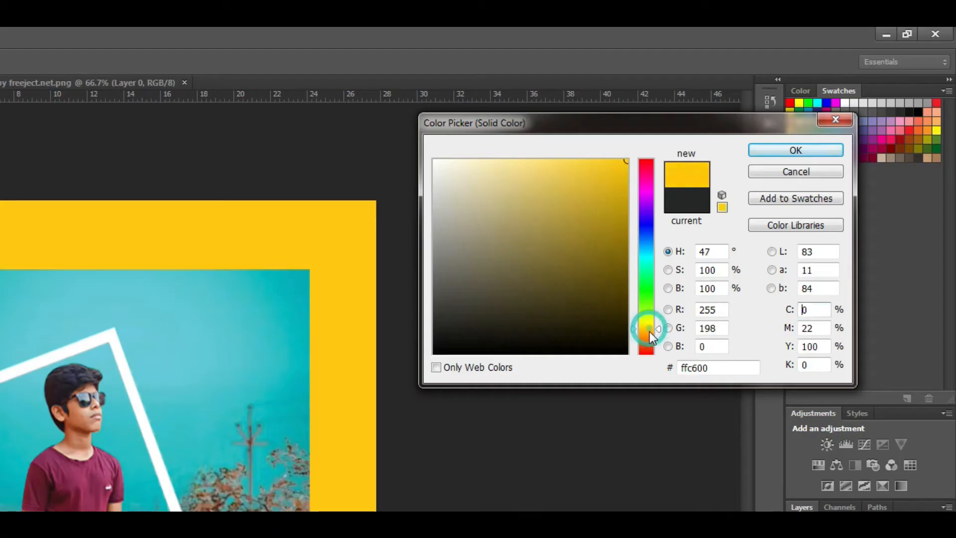
pyautogui.moveTo(649, 332); pyautogui.dragTo(649, 333)
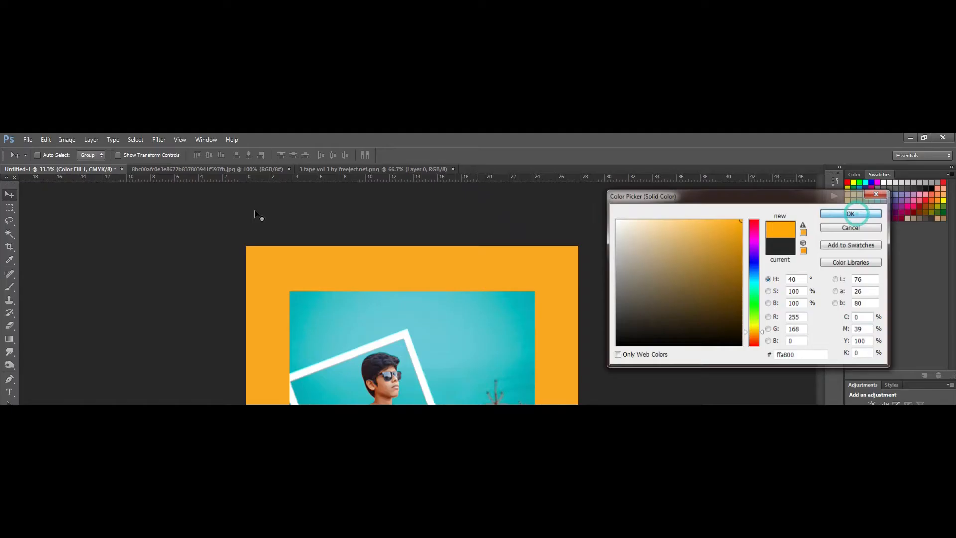
pyautogui.click(807, 149)
# - Copy the tape from its document into the poster and place its layer above the photo layer
pyautogui.click(361, 170)
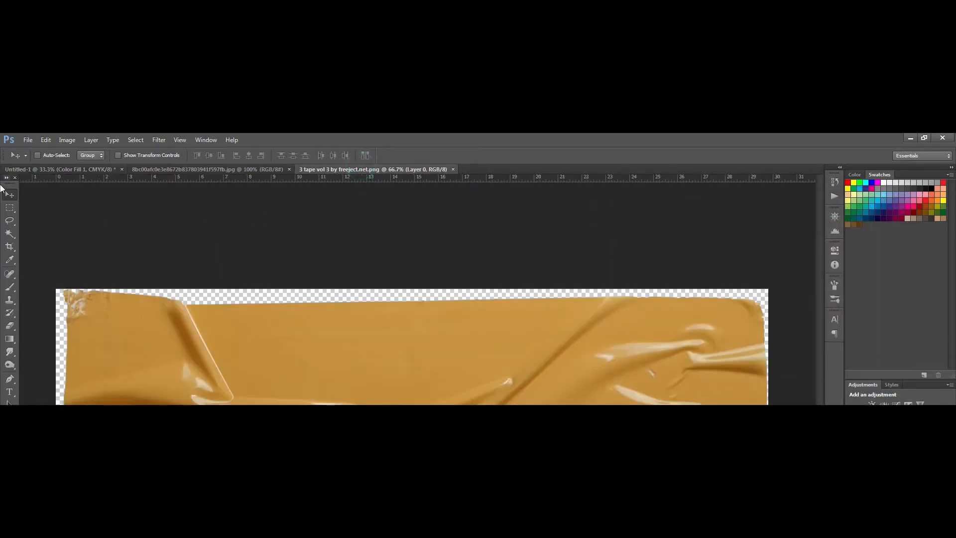
pyautogui.moveTo(439, 396); pyautogui.dragTo(102, 170)
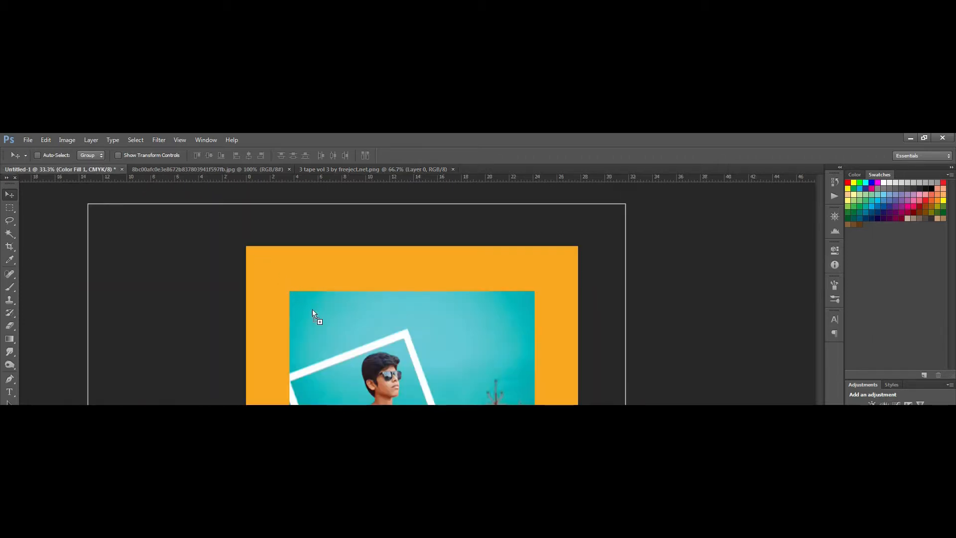
pyautogui.moveTo(312, 310); pyautogui.dragTo(313, 311)
pyautogui.moveTo(369, 275); pyautogui.dragTo(425, 287)
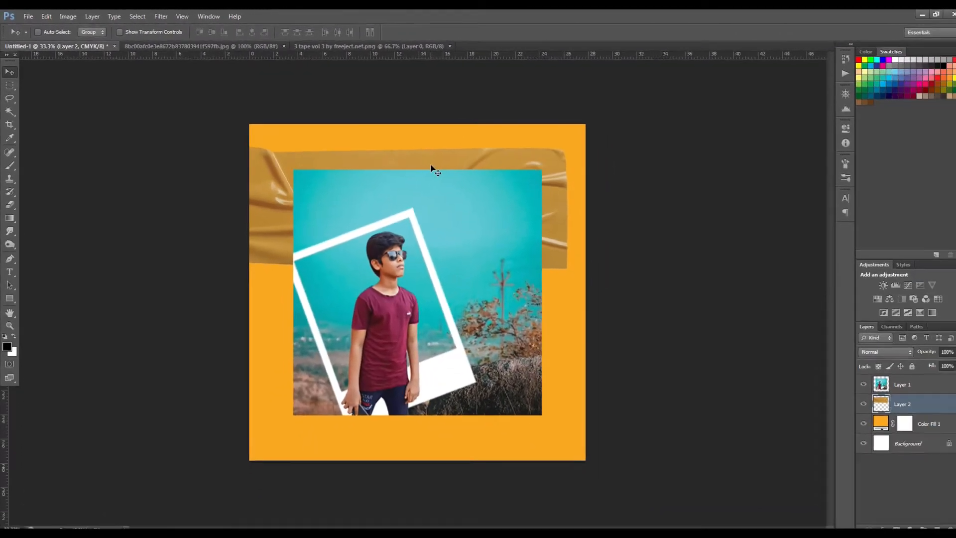
pyautogui.hotkey('ctrl', ']')
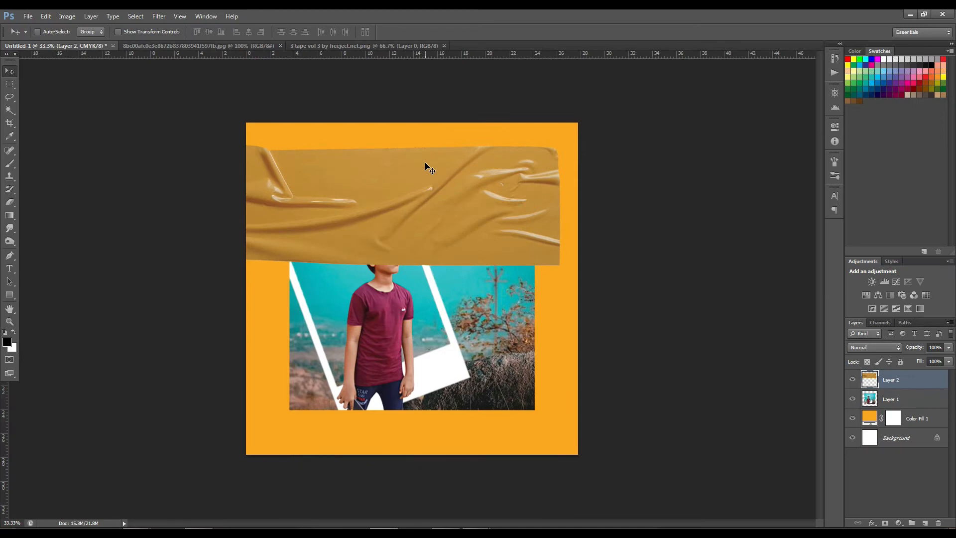
# - Shrink the tape, tilt it counterclockwise and place it across the photo's upper-left corner
pyautogui.hotkey('ctrl', 't')
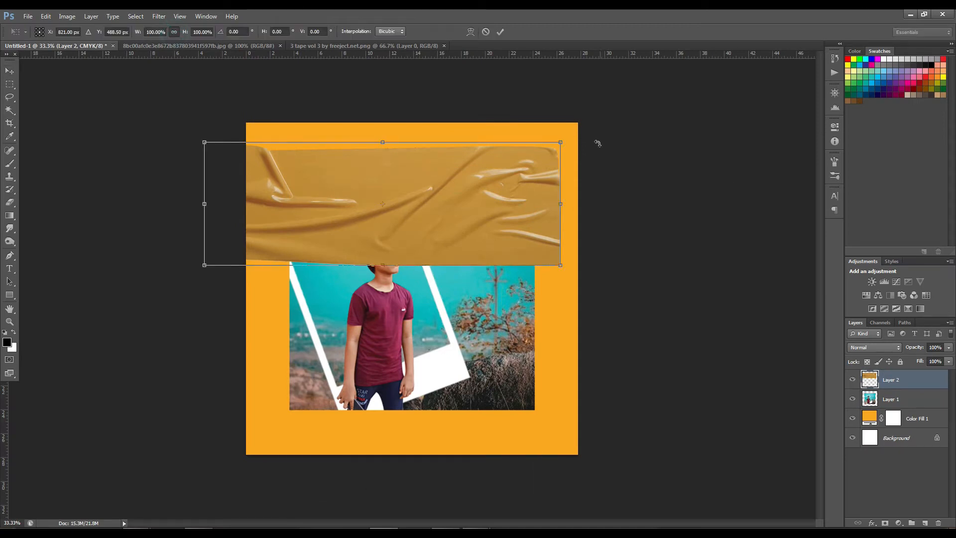
pyautogui.moveTo(595, 143); pyautogui.dragTo(553, 128)
pyautogui.moveTo(468, 157); pyautogui.dragTo(401, 177)
pyautogui.moveTo(326, 237); pyautogui.dragTo(353, 172)
pyautogui.moveTo(389, 123); pyautogui.dragTo(336, 155)
pyautogui.press('Return')
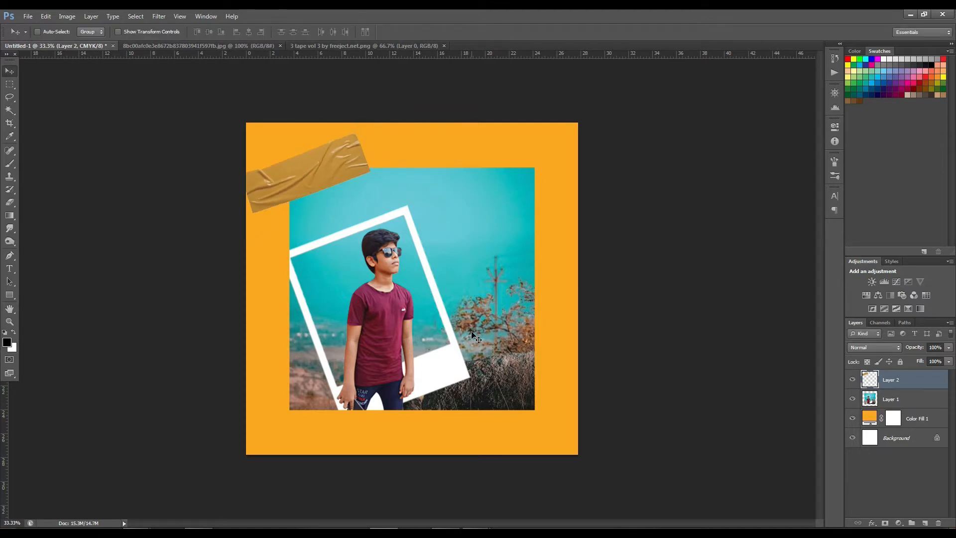
# - Switch to the tape image folder and open "10 tape vol 3 by freeject.net" in Photoshop
pyautogui.click(108, 482)
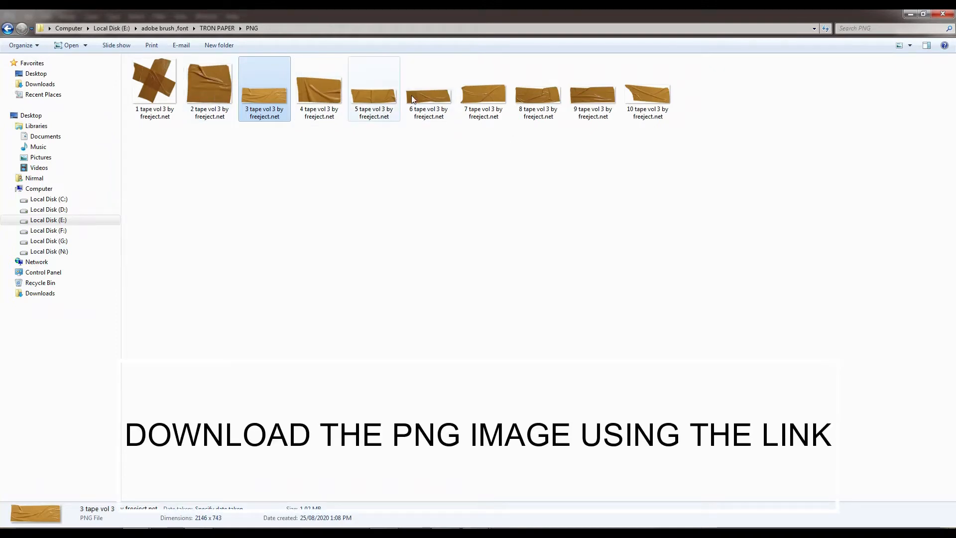
pyautogui.doubleClick(647, 92)
pyautogui.rightClick(391, 219)
pyautogui.moveTo(459, 228)
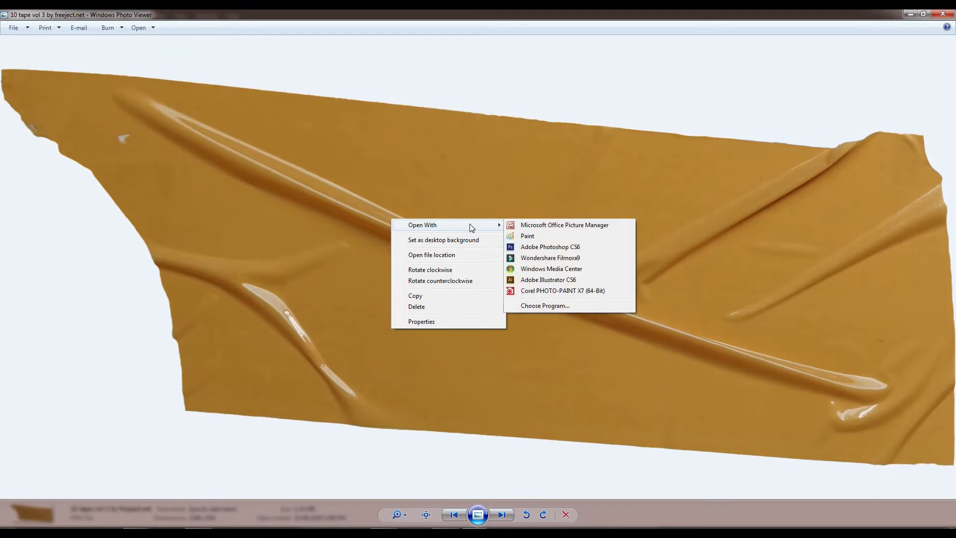
pyautogui.click(538, 247)
# - Copy the second tape into the poster, shrink it, rotate it about -20° and place it over the photo's lower-right corner
pyautogui.moveTo(131, 136); pyautogui.dragTo(52, 52)
pyautogui.moveTo(81, 188); pyautogui.dragTo(386, 310)
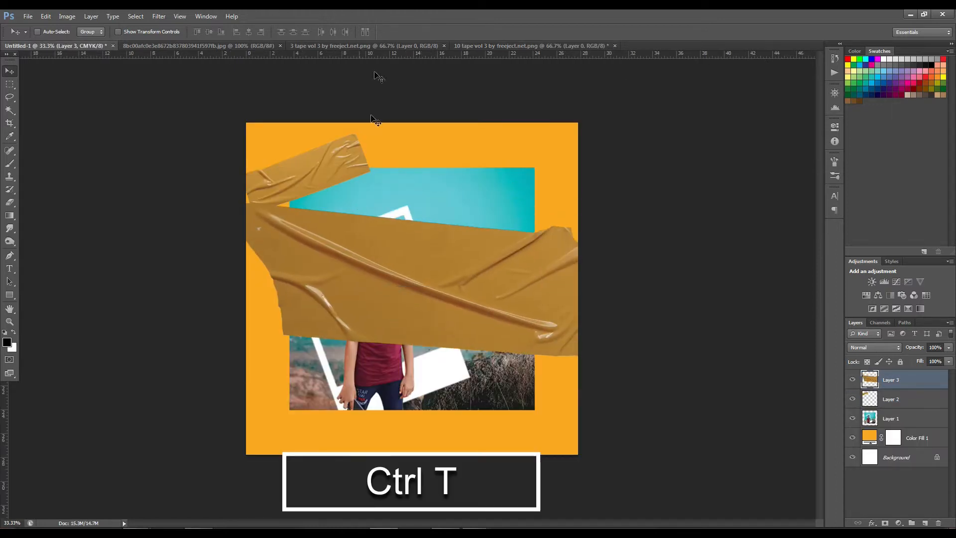
pyautogui.hotkey('ctrl', 't')
pyautogui.moveTo(739, 257); pyautogui.dragTo(367, 306)
pyautogui.moveTo(348, 339); pyautogui.dragTo(528, 396)
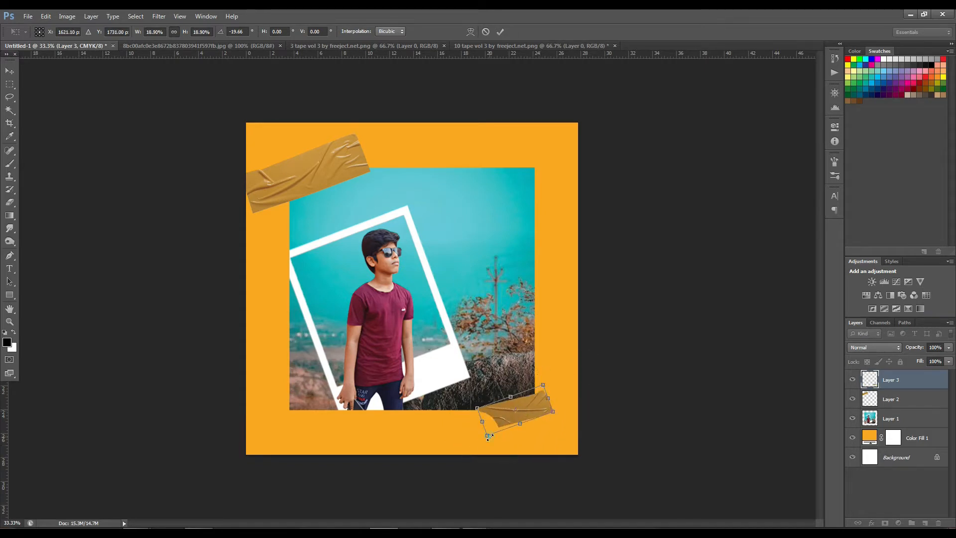
pyautogui.moveTo(469, 444); pyautogui.dragTo(470, 441)
pyautogui.press('Return')
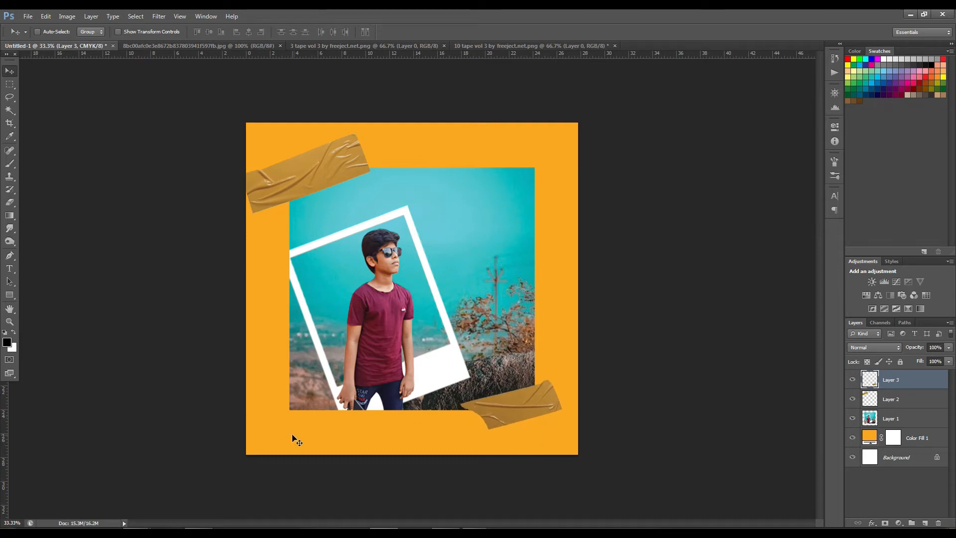
# - Duplicate the photo layer and apply Add Noise to the copy at 25.98%, Gaussian and monochromatic
pyautogui.click(910, 418)
pyautogui.hotkey('ctrl', 'j')
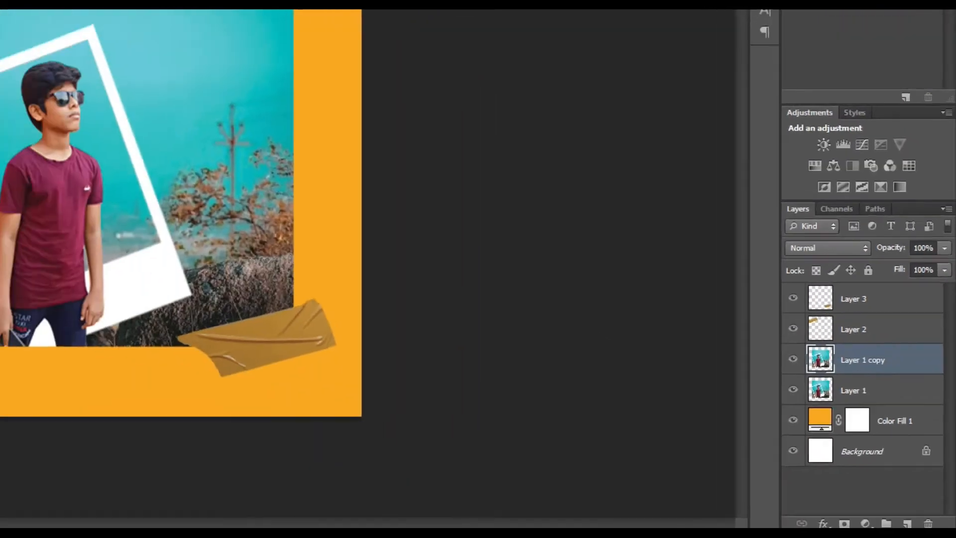
pyautogui.click(208, 20)
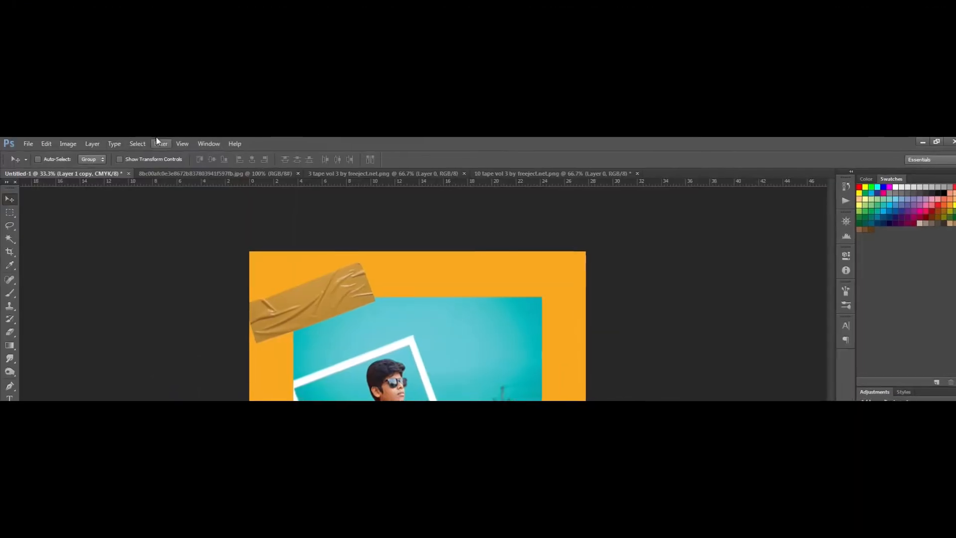
pyautogui.click(165, 41)
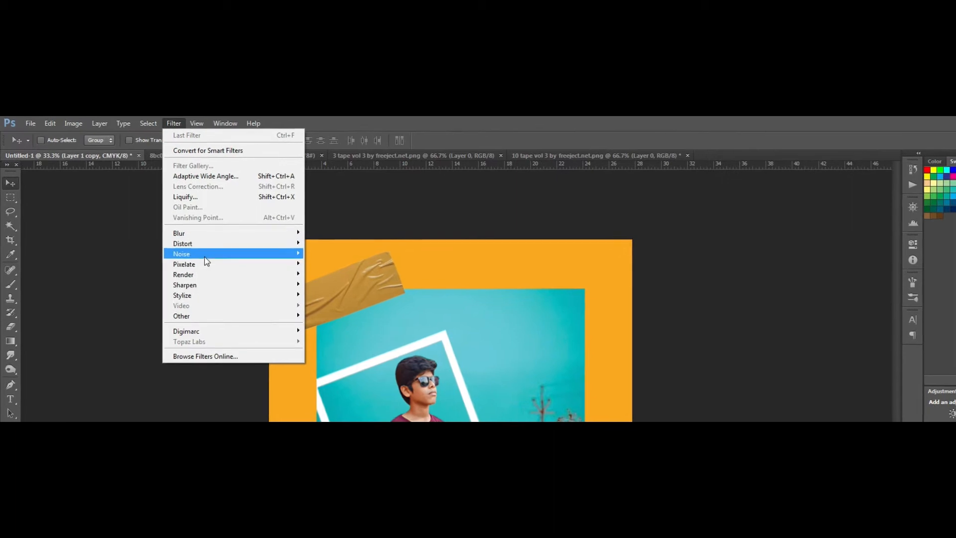
pyautogui.moveTo(208, 254)
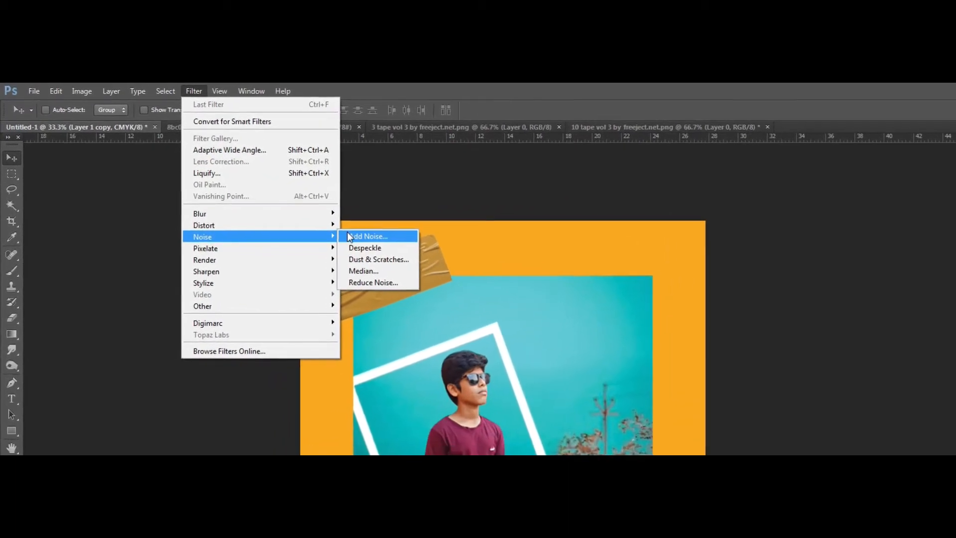
pyautogui.click(374, 237)
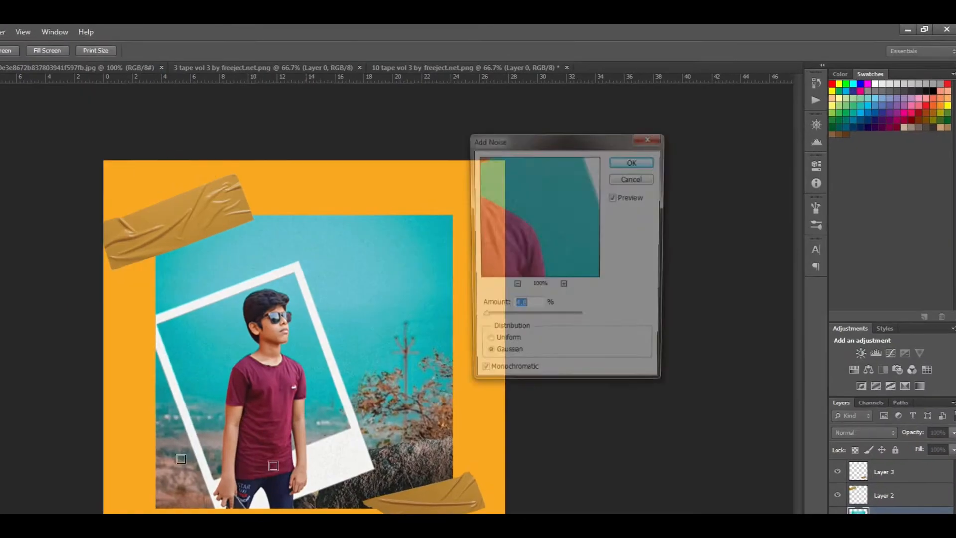
pyautogui.moveTo(506, 313); pyautogui.dragTo(472, 355)
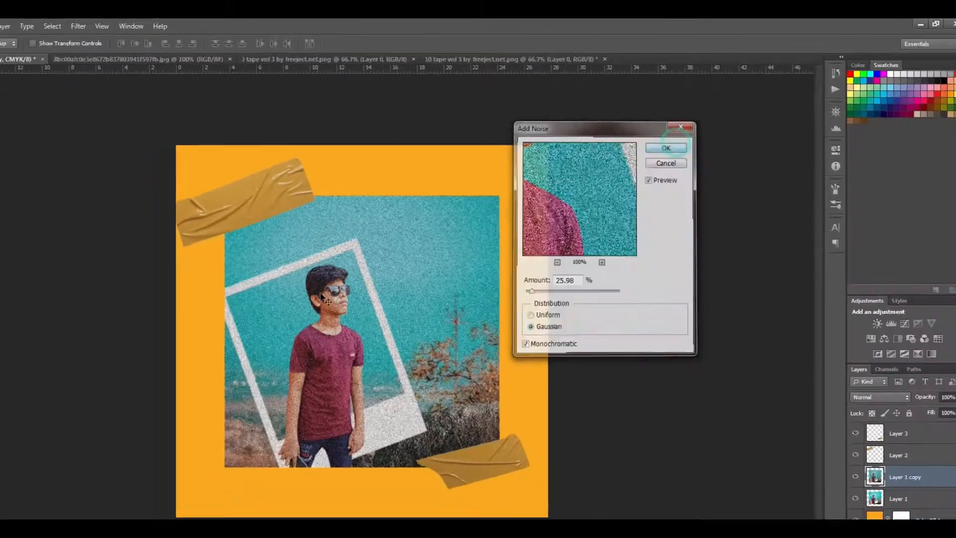
pyautogui.click(666, 173)
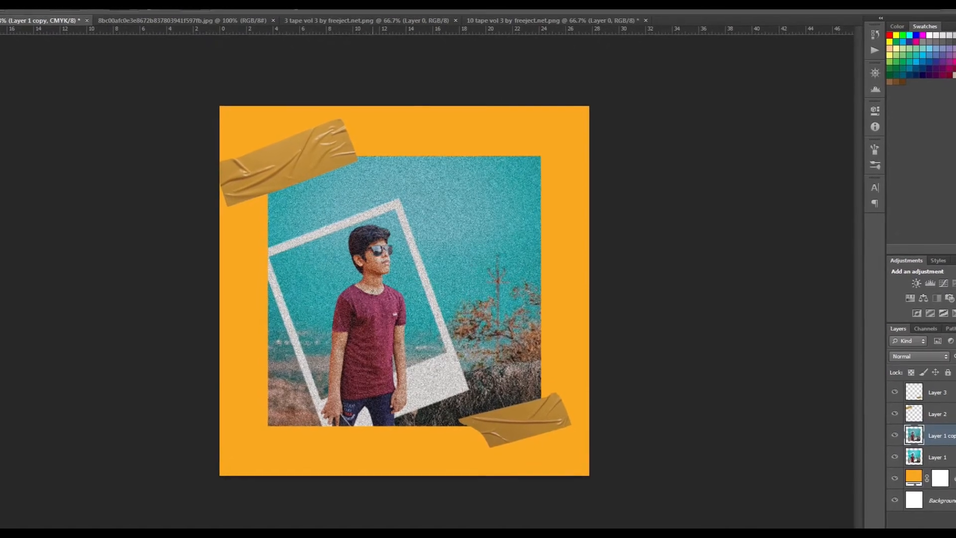
# - Erase the noise over the boy's head and face on the photo copy with an enlarged soft brush
pyautogui.press(']')
pyautogui.press(']')
pyautogui.press(']')
pyautogui.press(']')
pyautogui.press(']')
pyautogui.press(']')
pyautogui.press(']')
pyautogui.press(']')
pyautogui.press(']')
pyautogui.press(']')
pyautogui.press(']')
pyautogui.press(']')
pyautogui.click(365, 242)
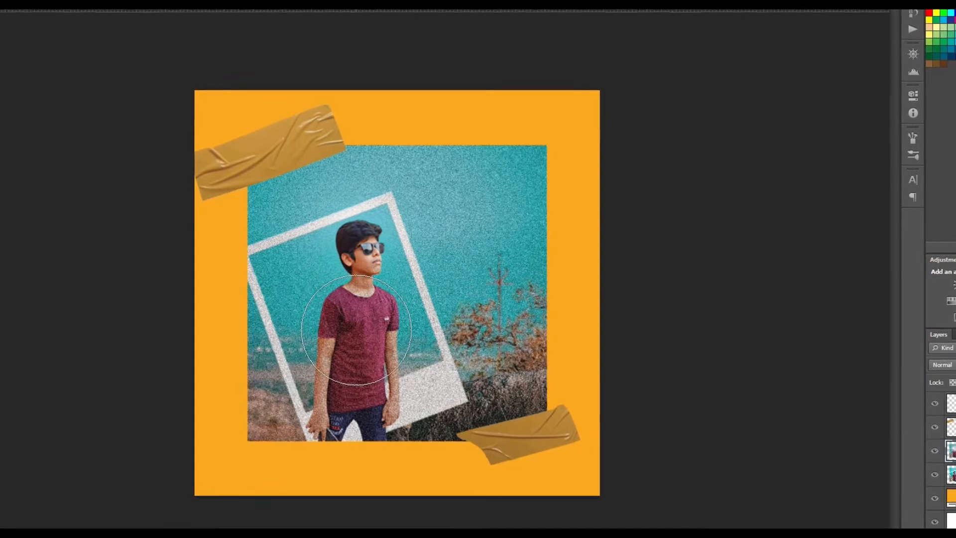
pyautogui.press(']')
pyautogui.press(']')
pyautogui.press(']')
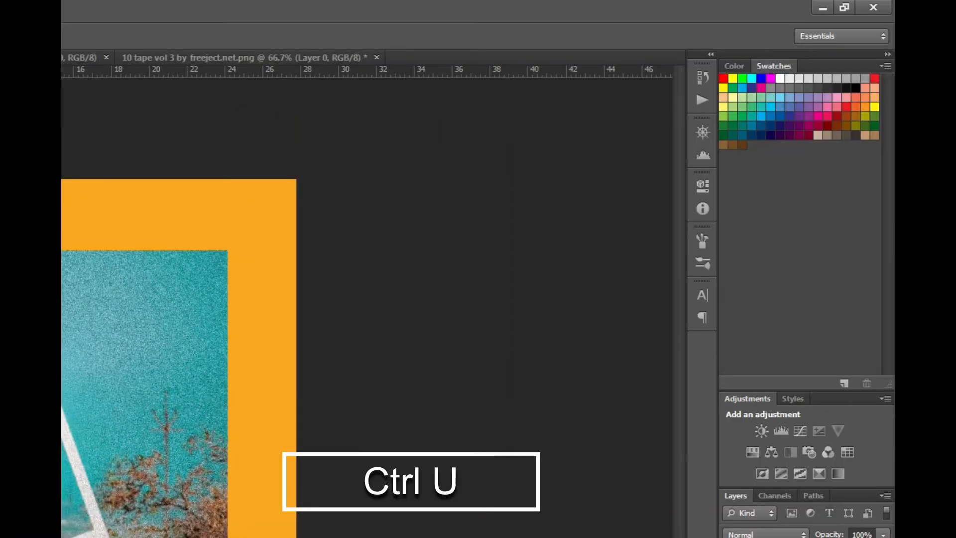
# - Adjust the noisy photo copy with Hue/Saturation, setting its saturation to +8
pyautogui.hotkey('ctrl', 'u')
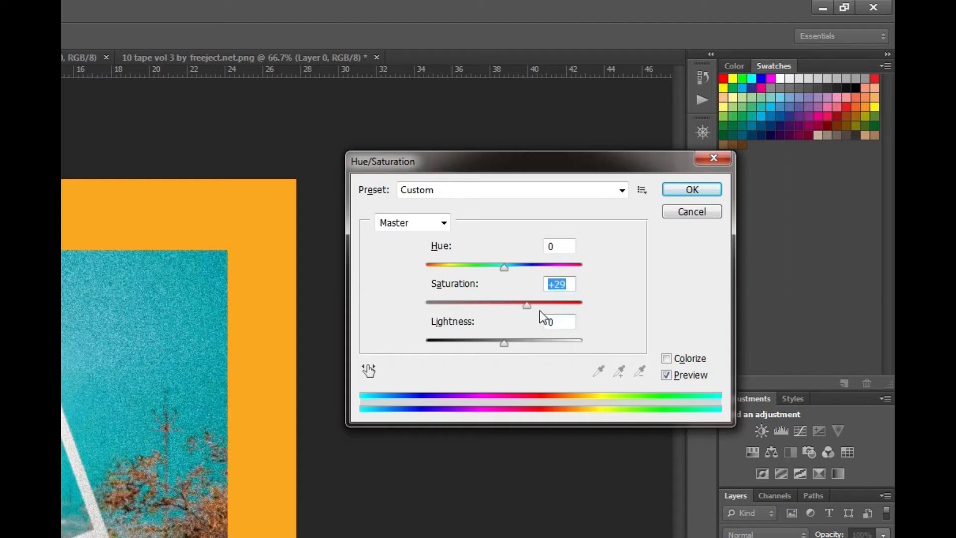
pyautogui.press('Down')
pyautogui.press('Down')
pyautogui.press('Down')
pyautogui.press('Down')
pyautogui.moveTo(515, 303)
pyautogui.mouseDown()
pyautogui.moveTo(497, 303)
pyautogui.moveTo(543, 307)
pyautogui.moveTo(529, 301)
pyautogui.mouseUp()
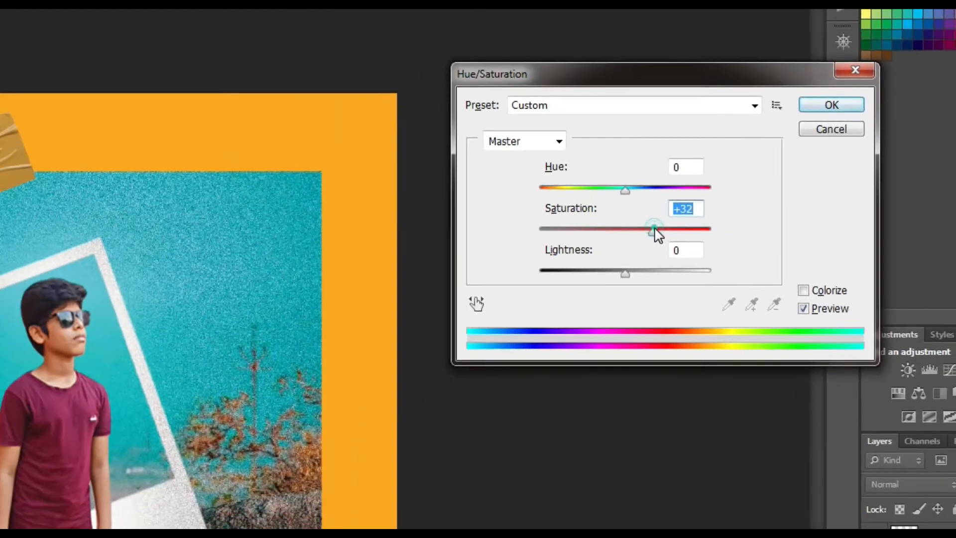
pyautogui.moveTo(655, 230); pyautogui.dragTo(631, 230)
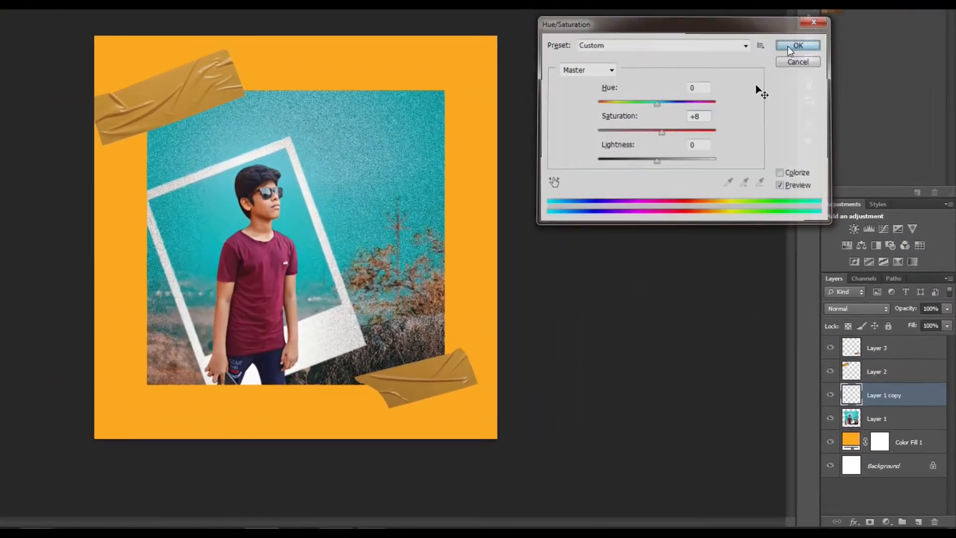
pyautogui.click(816, 113)
# - Add a new layer, choose the X-shaped 1704 brush tip and try a white stamp near the poster's upper-right corner
pyautogui.click(910, 520)
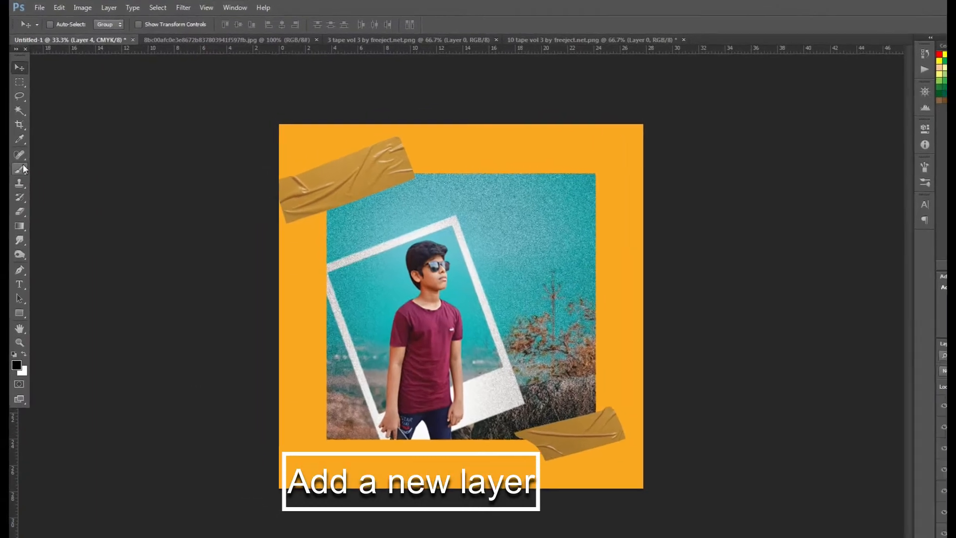
pyautogui.click(20, 169)
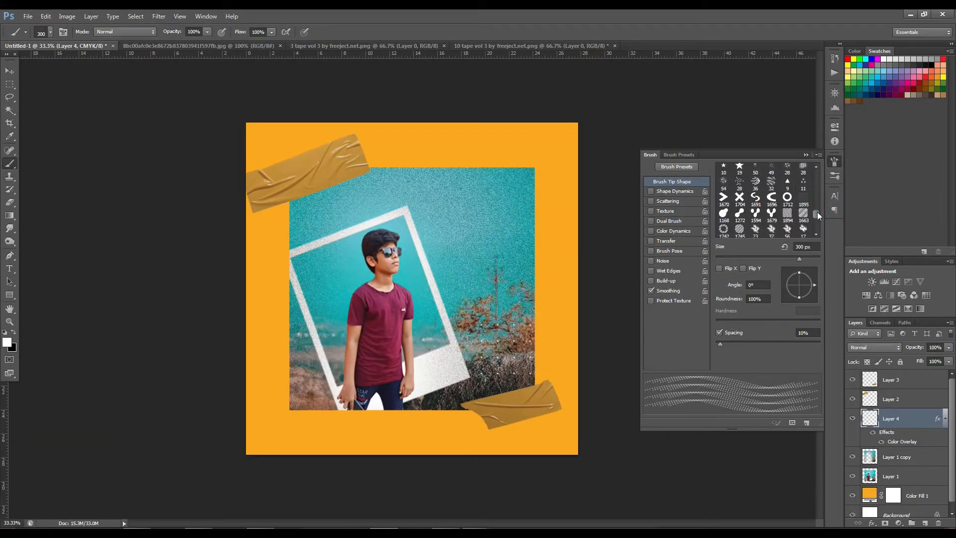
pyautogui.click(739, 198)
pyautogui.click(494, 158)
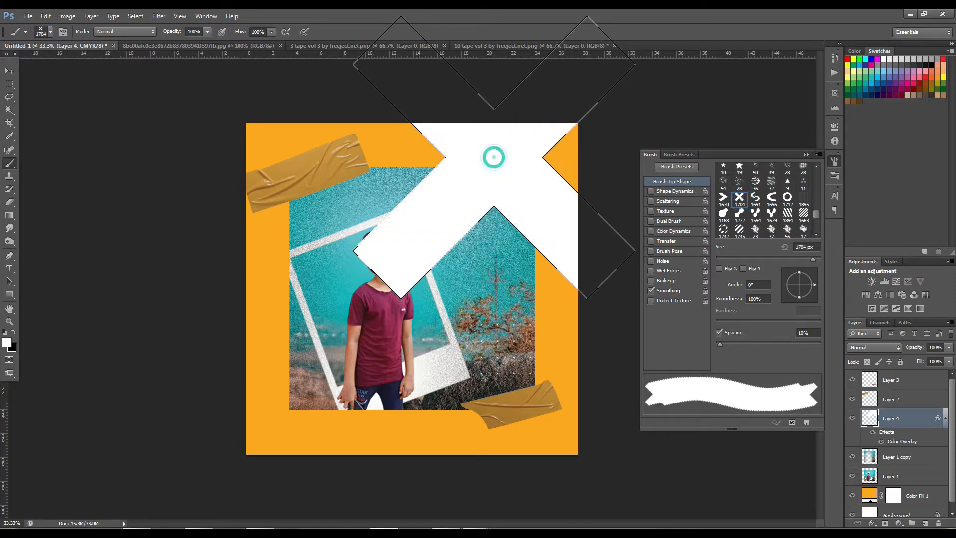
pyautogui.hotkey('ctrl', 'z')
# - Resize the X-shaped brush tip to 175 px, with 27% spacing and a 30° angle
pyautogui.press('[')
pyautogui.press('[')
pyautogui.press('[')
pyautogui.press('[')
pyautogui.press('[')
pyautogui.press('[')
pyautogui.press('[')
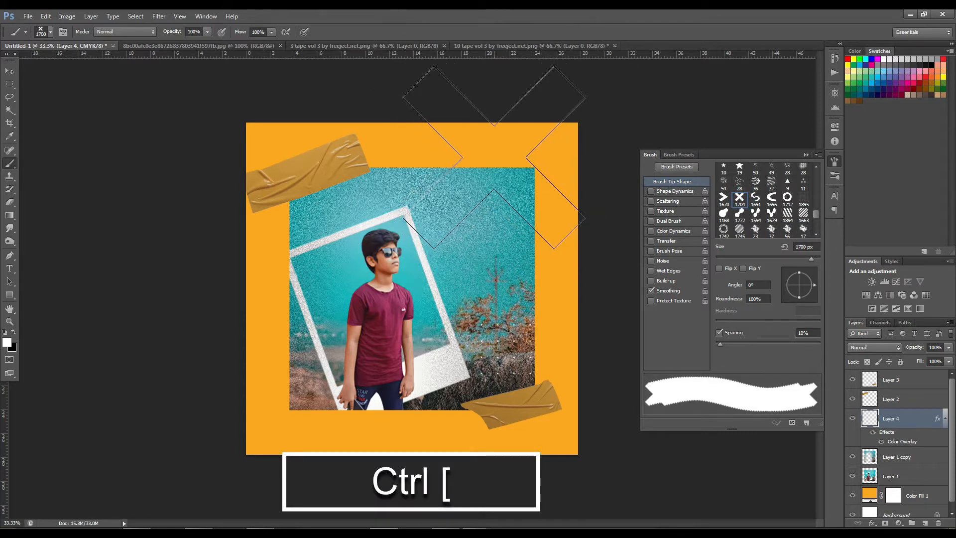
pyautogui.press('[')
pyautogui.press('[')
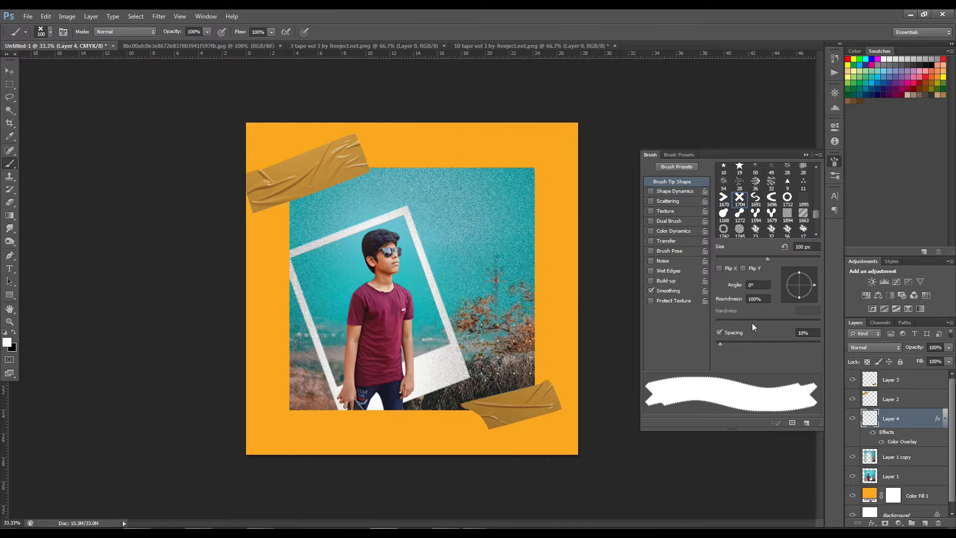
pyautogui.moveTo(723, 342); pyautogui.dragTo(729, 343)
pyautogui.moveTo(812, 284); pyautogui.dragTo(812, 278)
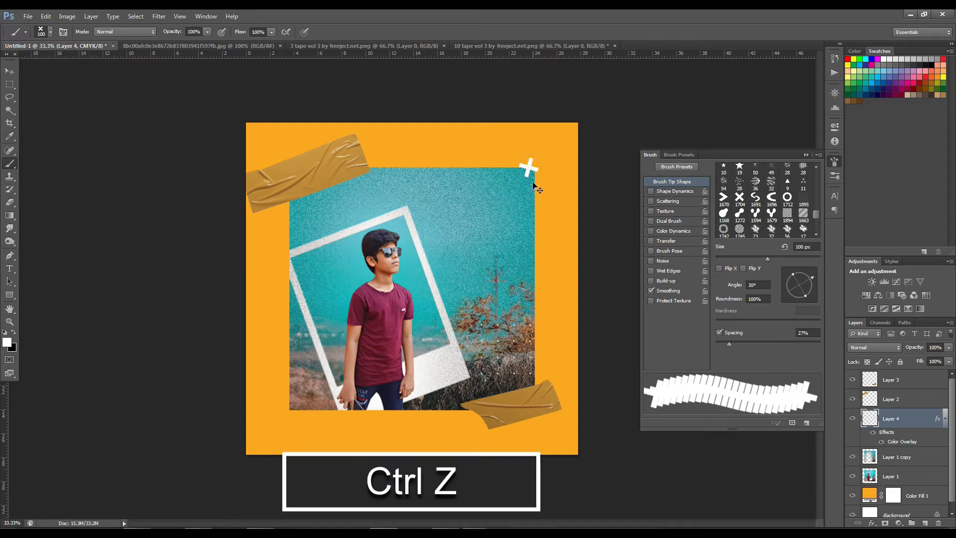
pyautogui.press(']')
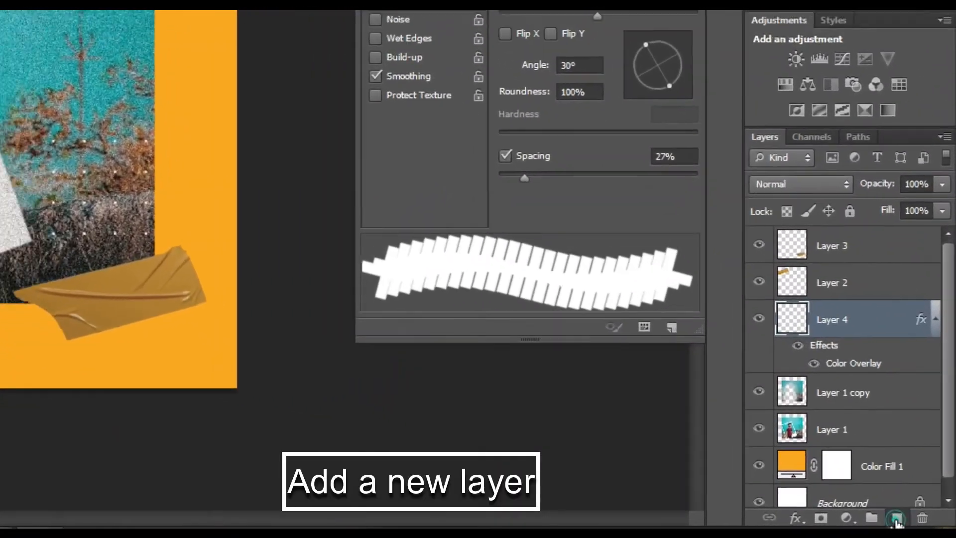
# - Add another new layer and set the foreground colour to the poster's orange, #faa71a
pyautogui.click(908, 519)
pyautogui.click(828, 366)
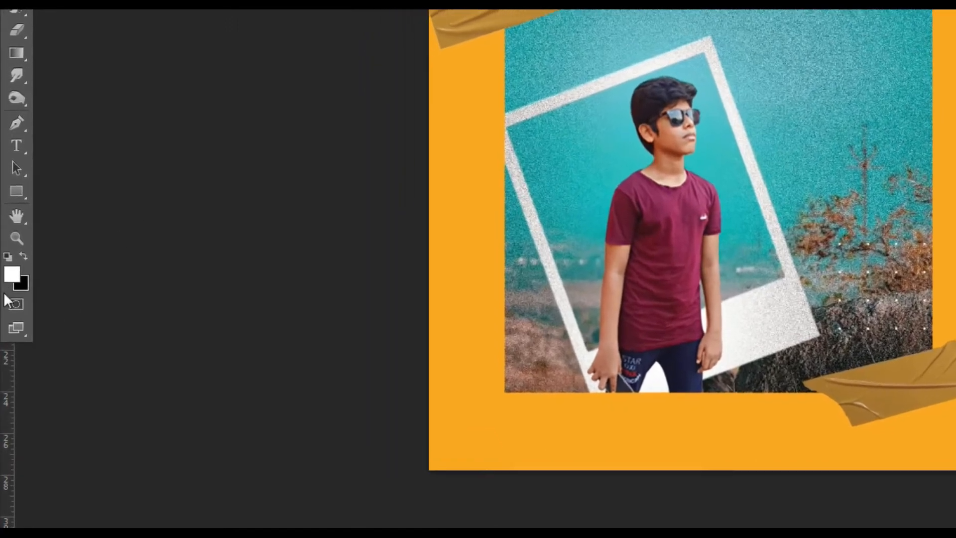
pyautogui.click(9, 308)
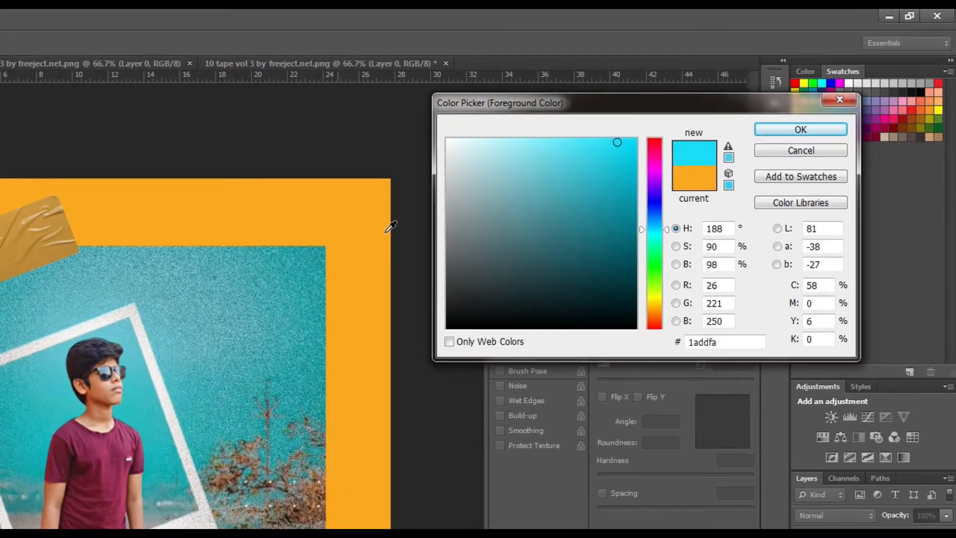
pyautogui.click(329, 269)
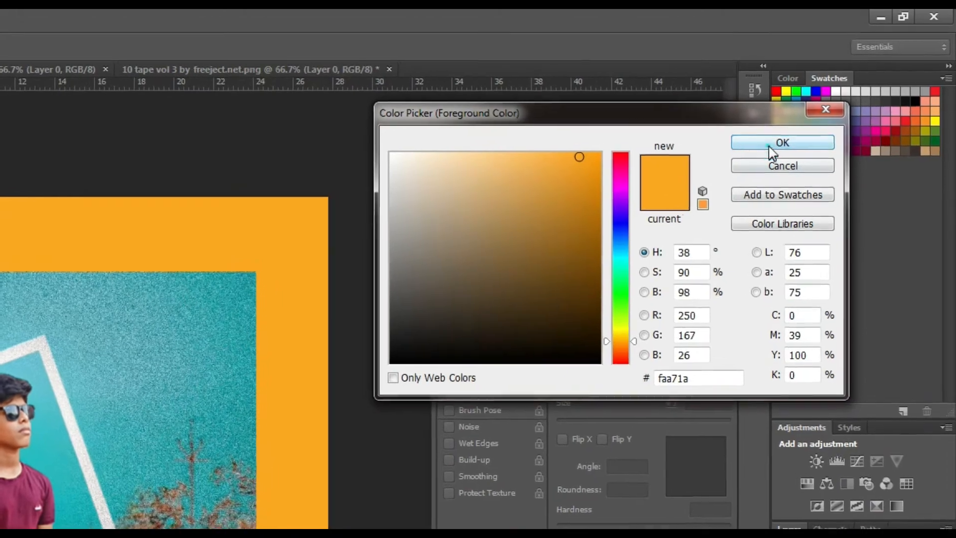
pyautogui.click(769, 147)
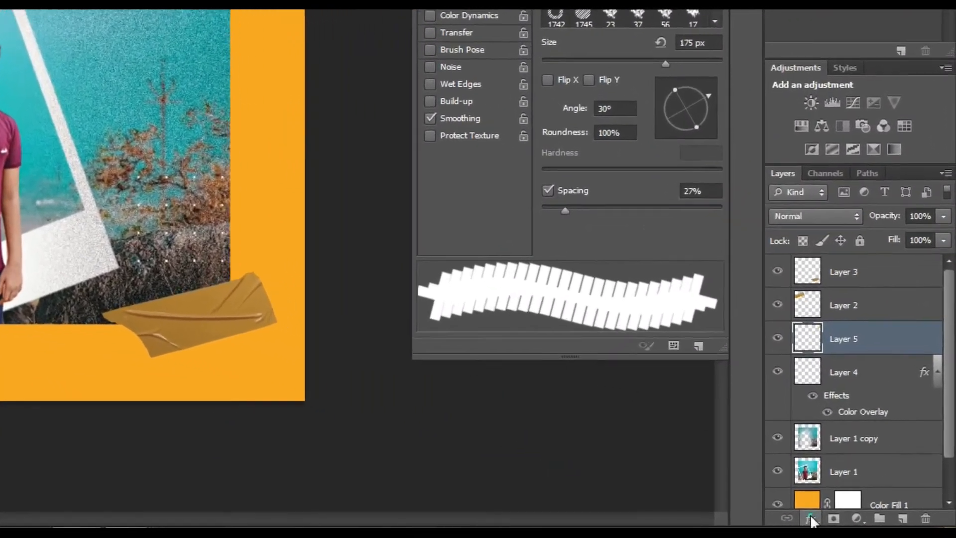
# - Give the orange cross at the poster's upper-right corner a drop shadow with distance 14 px, spread 9% and size 46 px
pyautogui.click(810, 519)
pyautogui.click(816, 499)
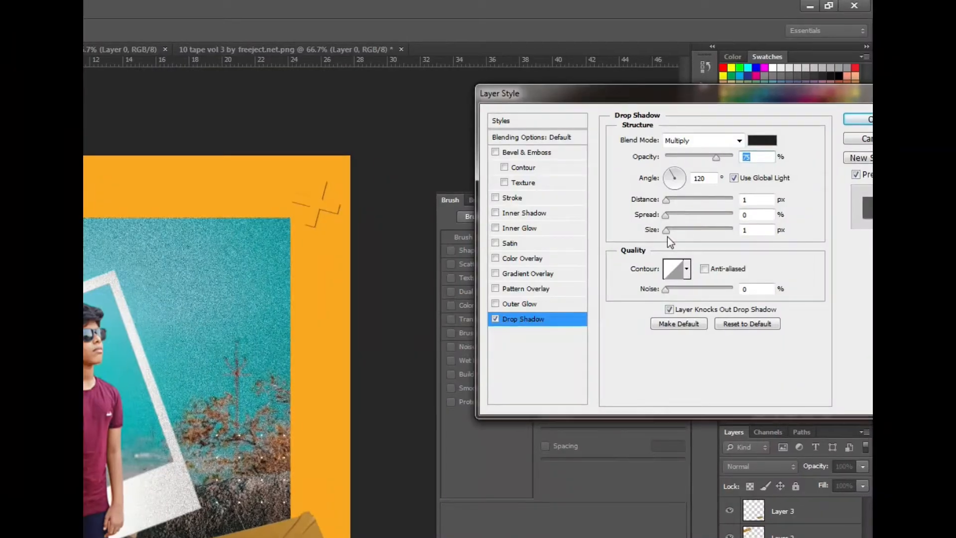
pyautogui.moveTo(665, 199); pyautogui.dragTo(709, 215)
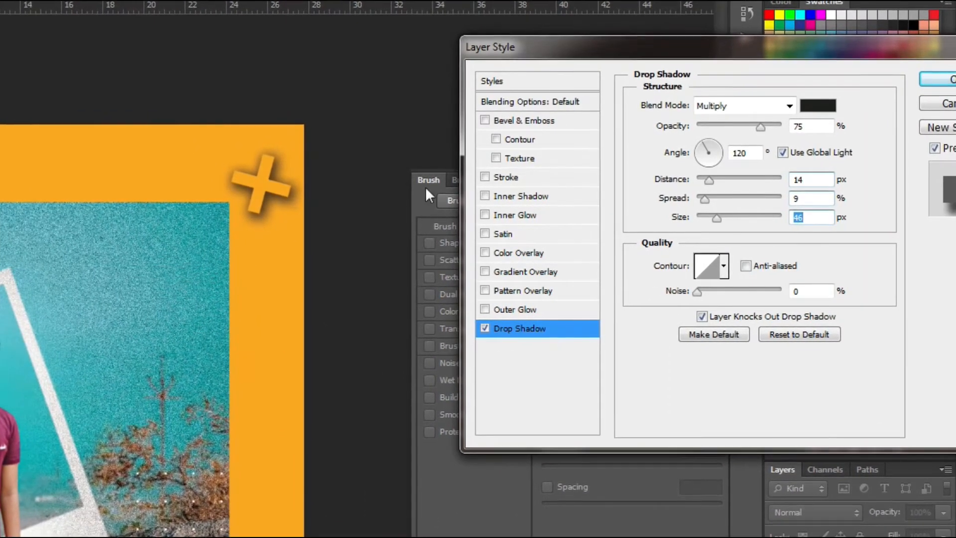
pyautogui.click(935, 79)
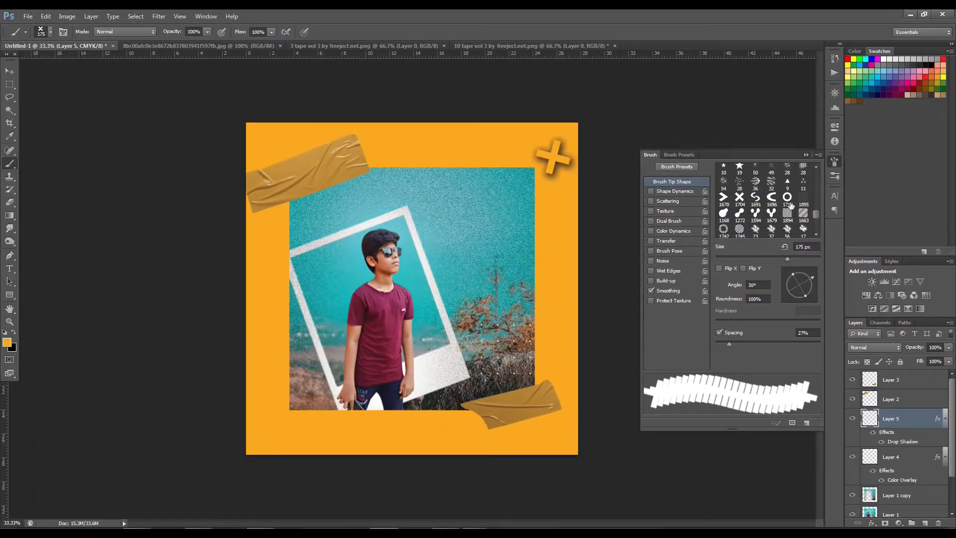
# - Choose the dot-grid 1895 brush tip and add a new layer above the cross layer
pyautogui.click(791, 216)
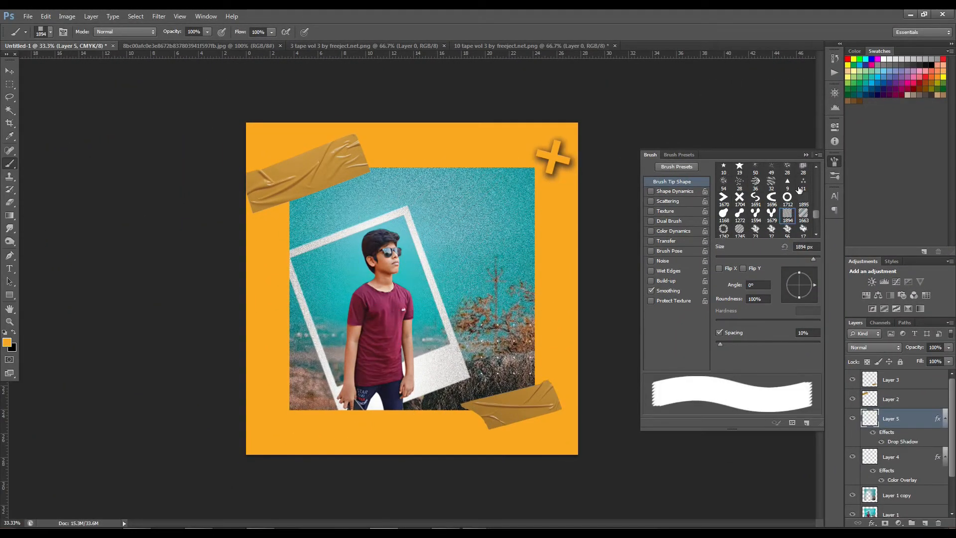
pyautogui.moveTo(816, 214); pyautogui.dragTo(814, 215)
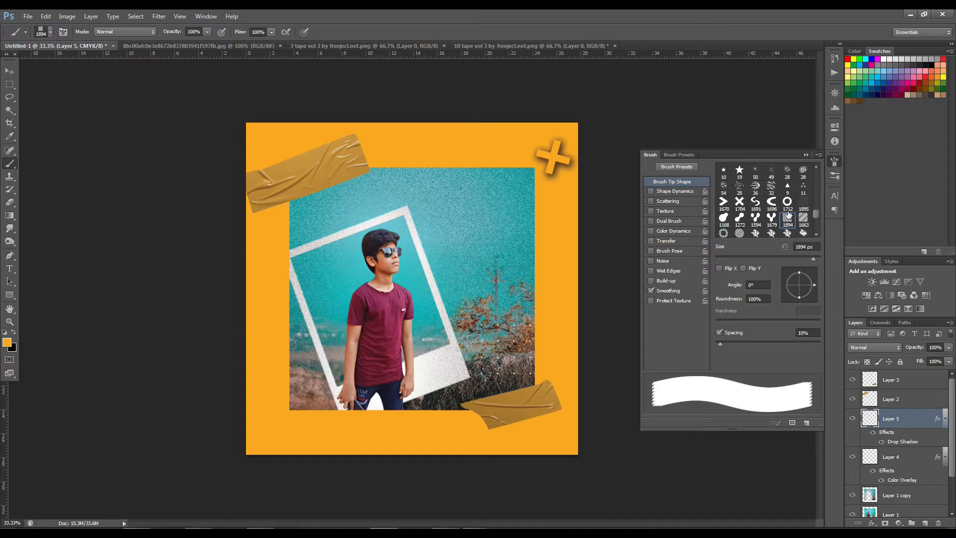
pyautogui.click(801, 202)
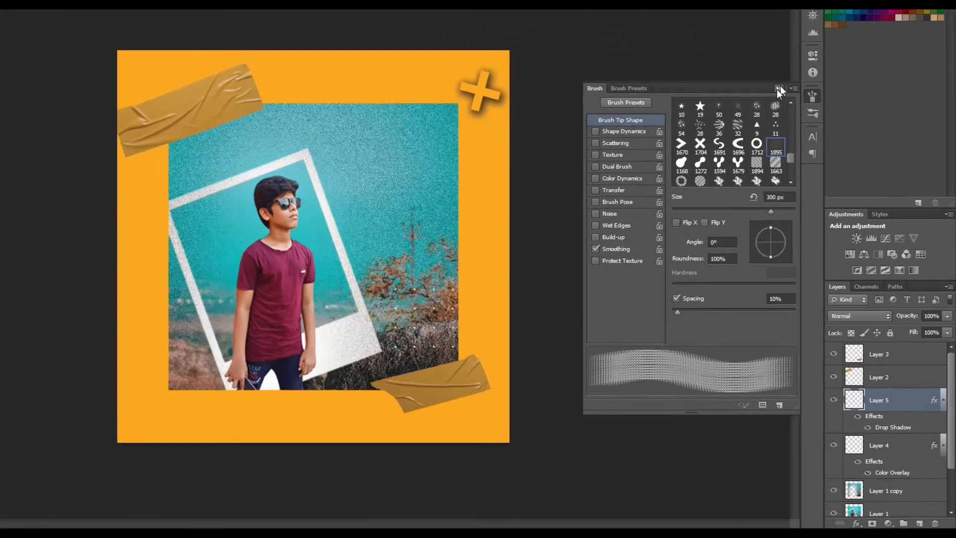
pyautogui.click(778, 88)
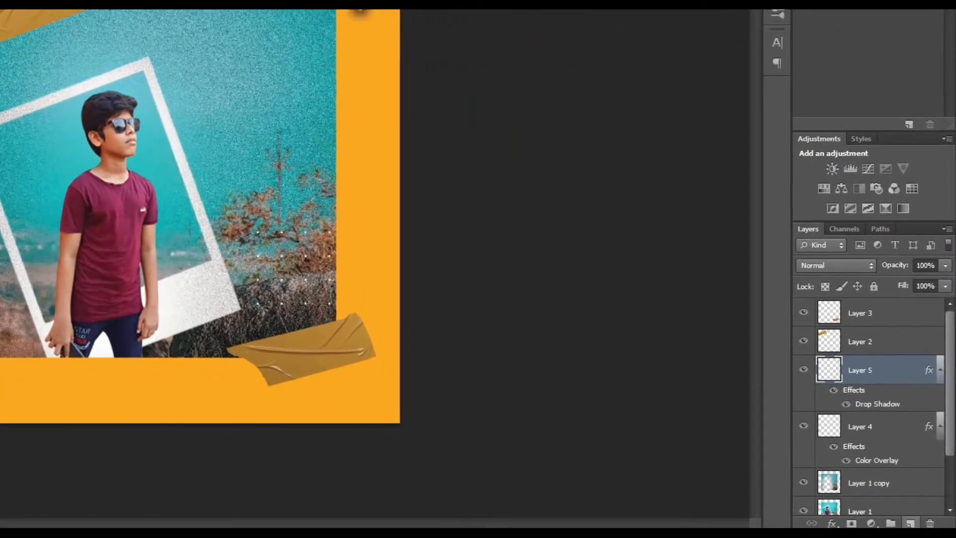
pyautogui.hotkey('ctrl', 'shift', 'alt', 'n')
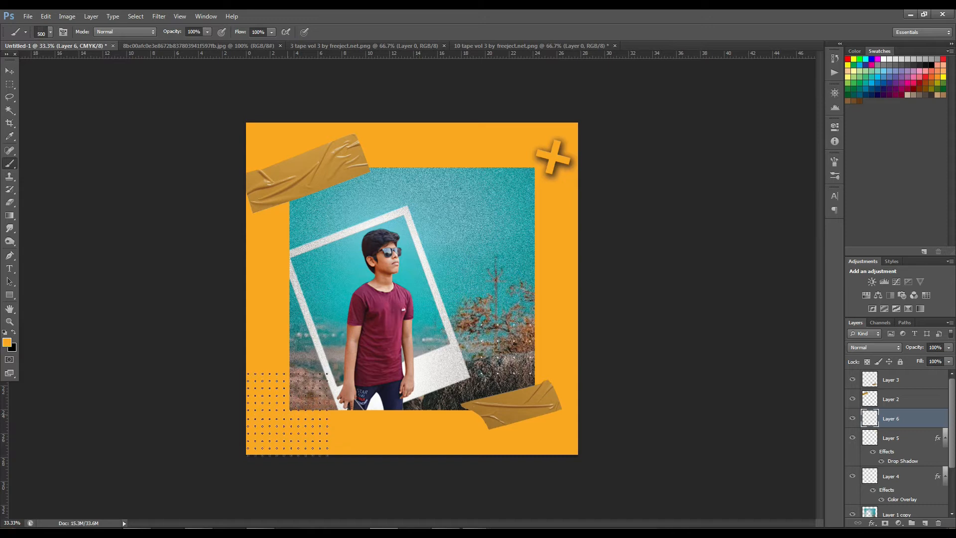
# - Try stamping the dot grid in white (#ffffff) at the poster's lower-left corner
pyautogui.click(8, 343)
pyautogui.click(616, 97)
pyautogui.click(826, 95)
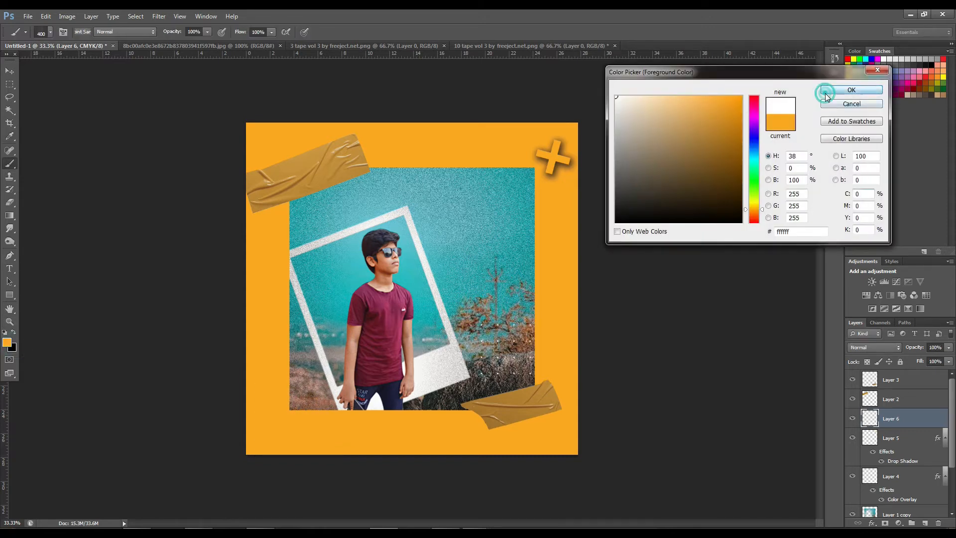
pyautogui.click(8, 342)
pyautogui.click(861, 93)
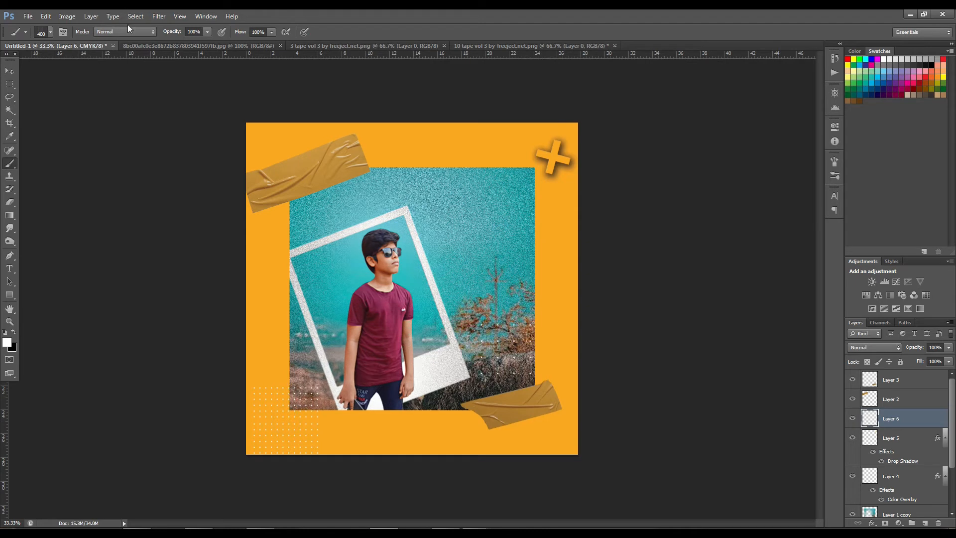
pyautogui.hotkey('ctrl', 'z')
# - Stamp a smaller black dot grid over the photo's lower-left corner
pyautogui.hotkey('ctrl', '[')
pyautogui.click(9, 73)
pyautogui.click(10, 165)
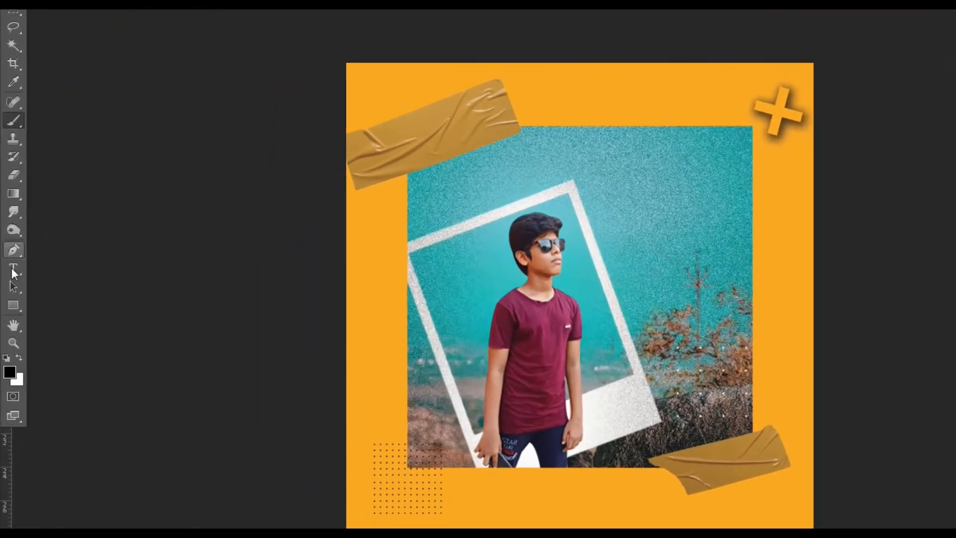
# - Add the text "Never ends" across the photo's lower edge in white Gobold Bold at 355.71 pt
pyautogui.click(10, 269)
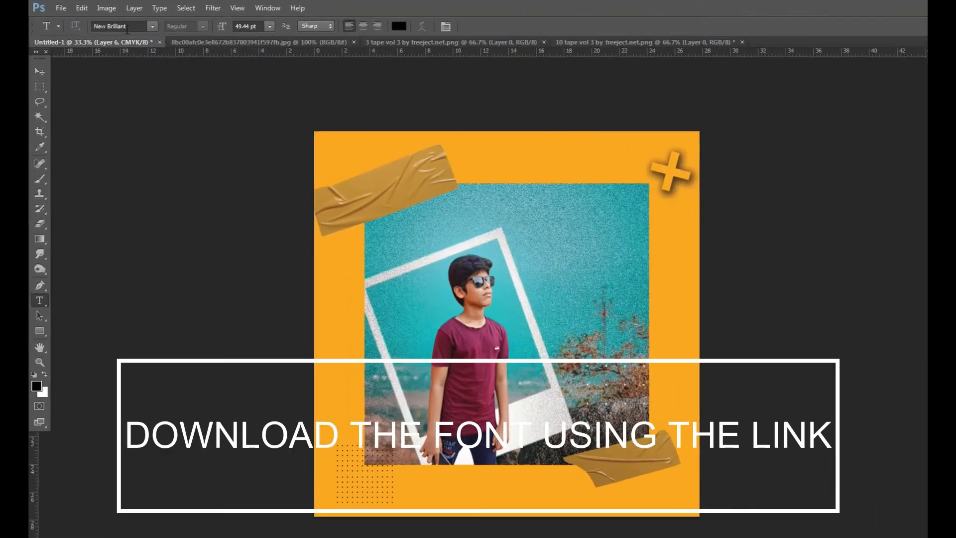
pyautogui.click(96, 25)
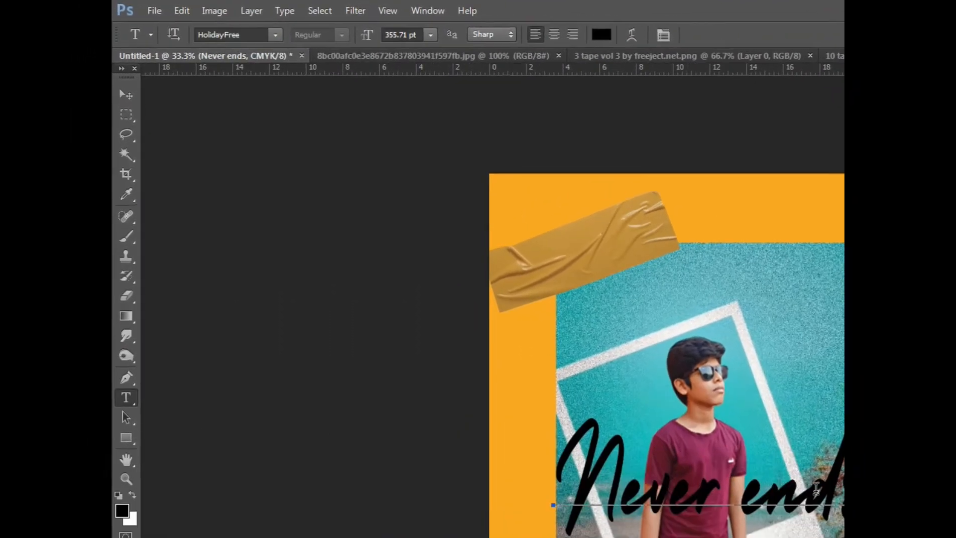
pyautogui.click(214, 34)
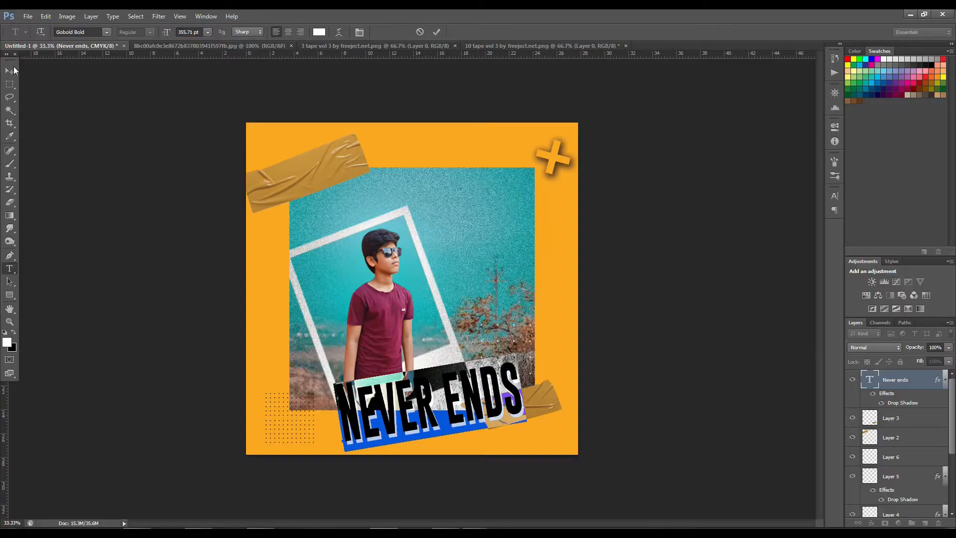
pyautogui.click(12, 70)
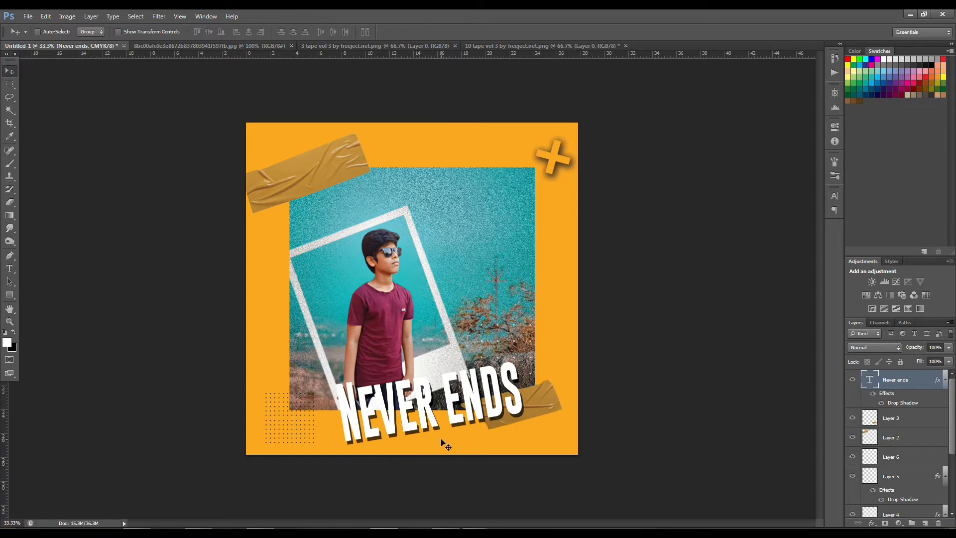
# - Flatten the "Never ends" text to 48.25% height and skew it horizontally by -26.31°
pyautogui.hotkey('ctrl', 't')
pyautogui.click(176, 34)
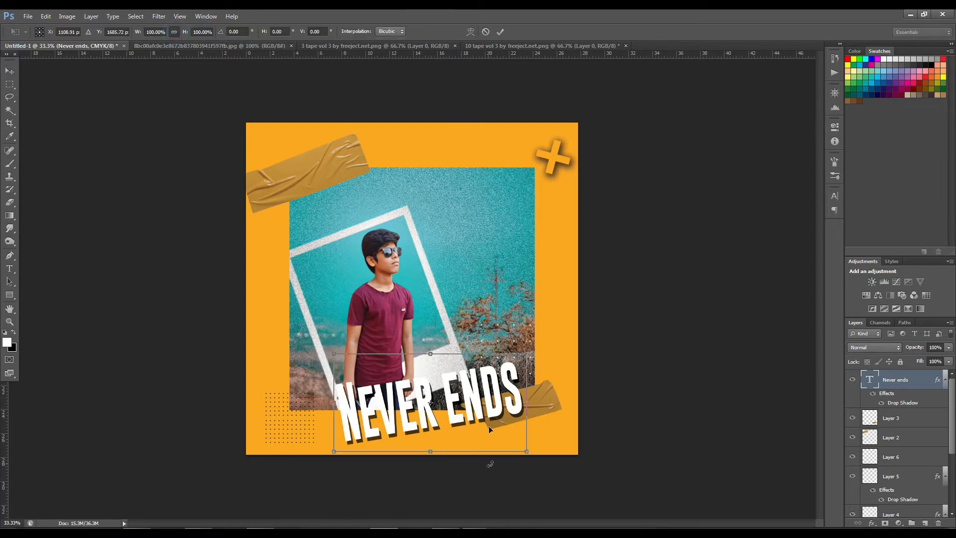
pyautogui.moveTo(429, 364); pyautogui.dragTo(437, 402)
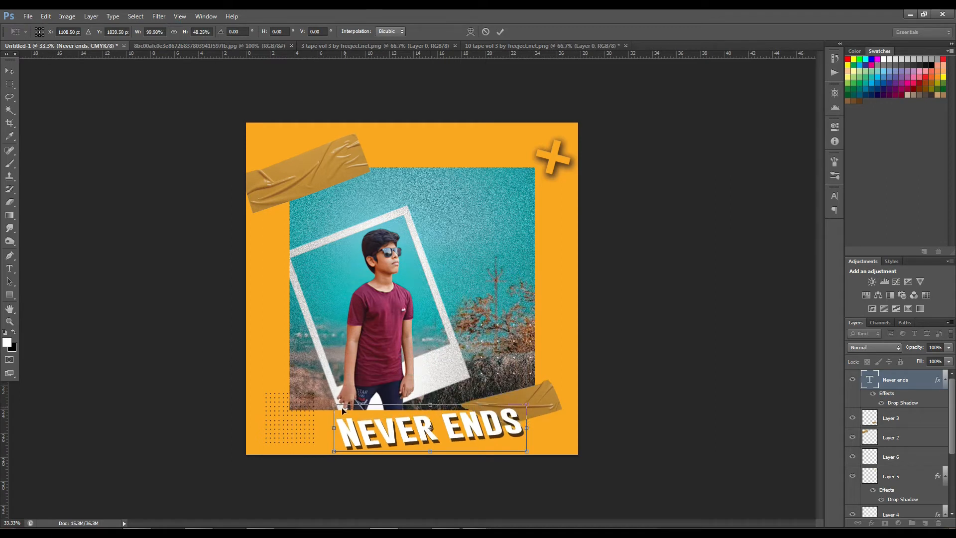
pyautogui.press('ctrl')
pyautogui.moveTo(343, 408); pyautogui.dragTo(357, 407)
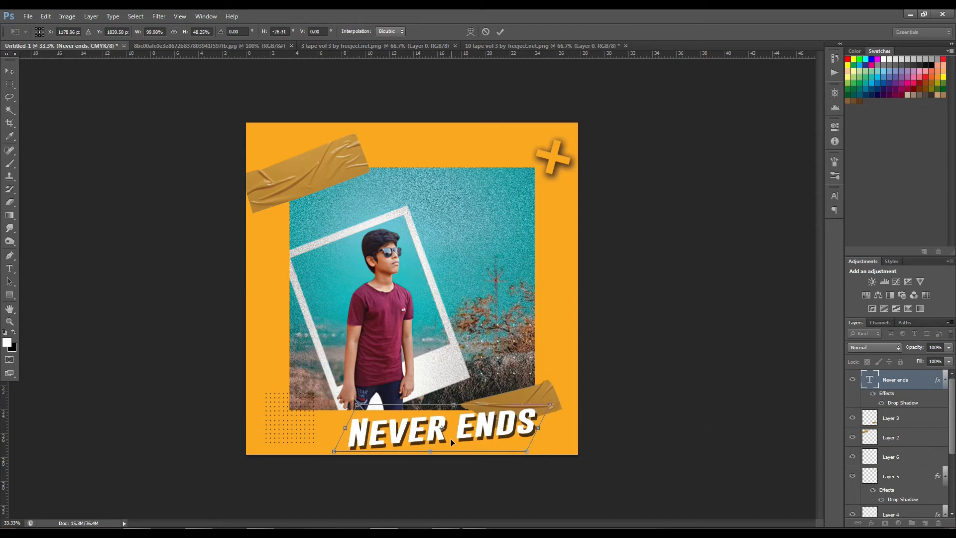
pyautogui.press('Return')
# - Move the "Never ends" title toward the horizontal centre below the photo and nudge it slightly up
pyautogui.moveTo(449, 429); pyautogui.dragTo(433, 435)
pyautogui.press('Up')
pyautogui.press('Up')
pyautogui.press('Up')
pyautogui.press('Up')
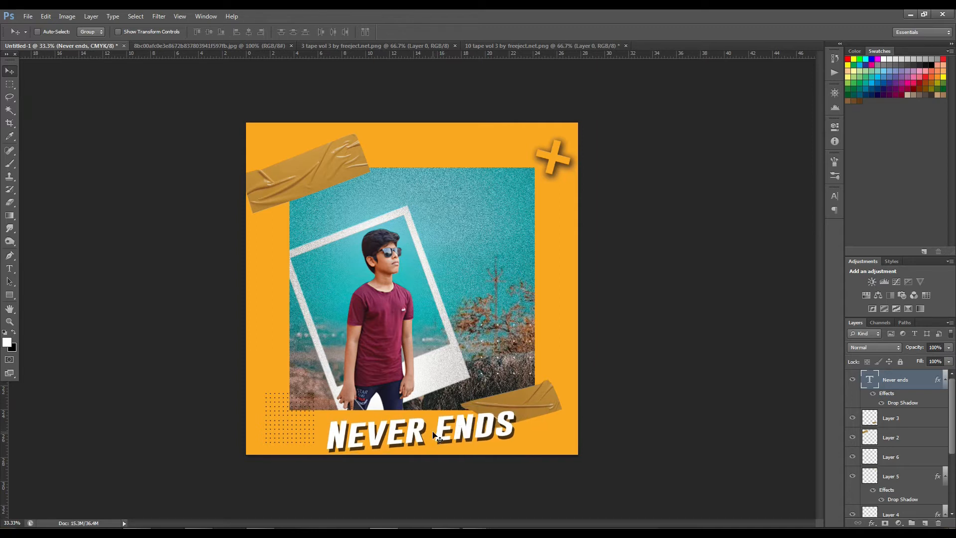
# - Narrow the title to 97.95% width and skew it vertically by 2.10° so its end sits slightly lower
pyautogui.hotkey('ctrl', 't')
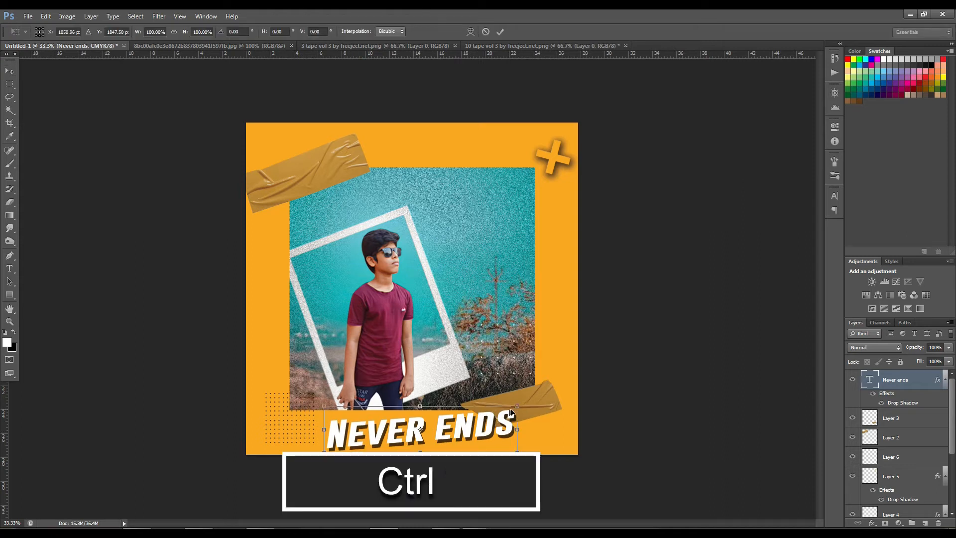
pyautogui.moveTo(515, 408)
pyautogui.mouseDown()
pyautogui.moveTo(524, 414)
pyautogui.moveTo(512, 415)
pyautogui.mouseUp()
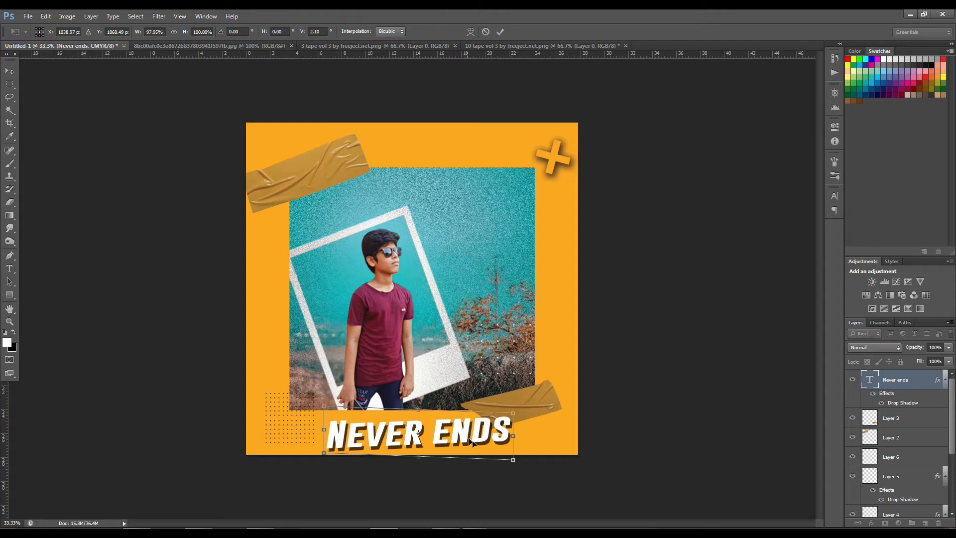
pyautogui.press('Return')
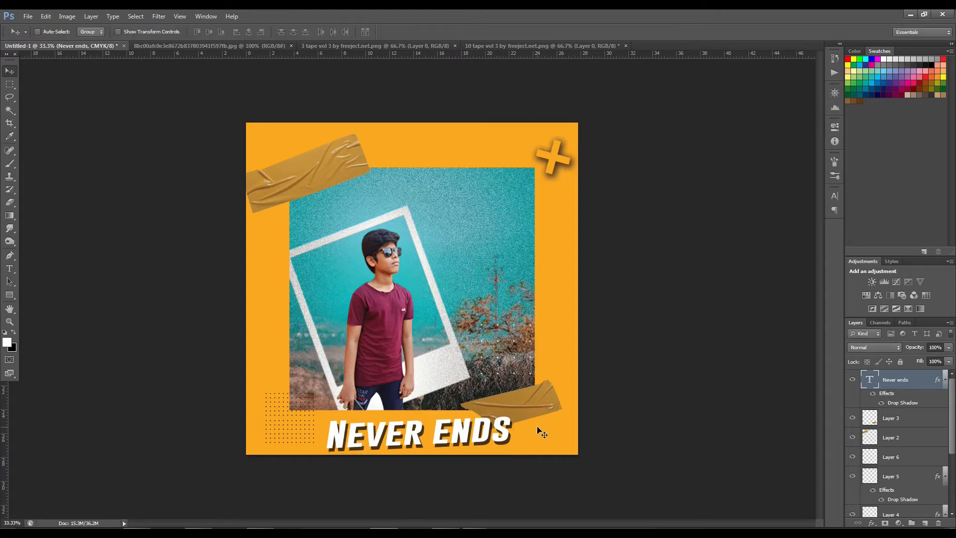
# - Rotate the title slightly counterclockwise and nudge it a little up and to the right
pyautogui.hotkey('ctrl', 't')
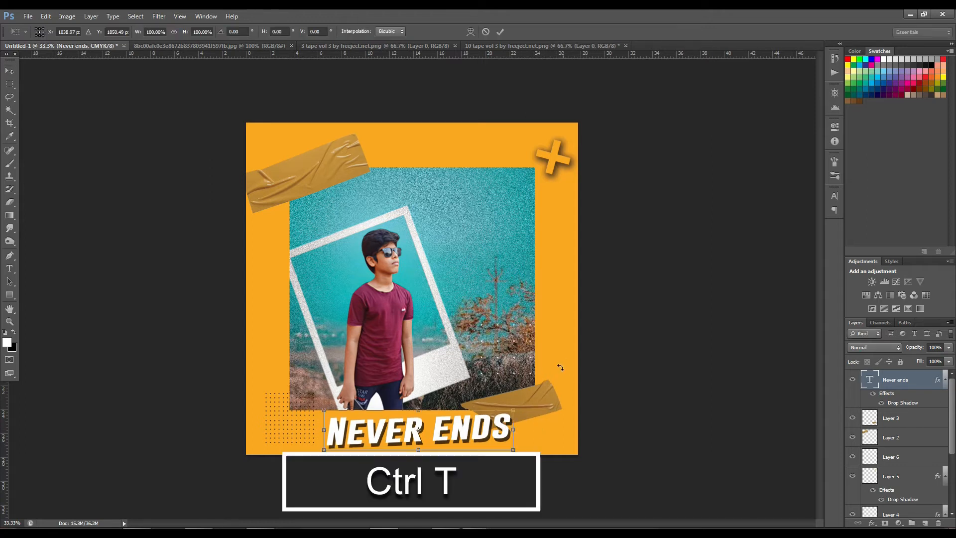
pyautogui.moveTo(541, 380); pyautogui.dragTo(537, 378)
pyautogui.press('Return')
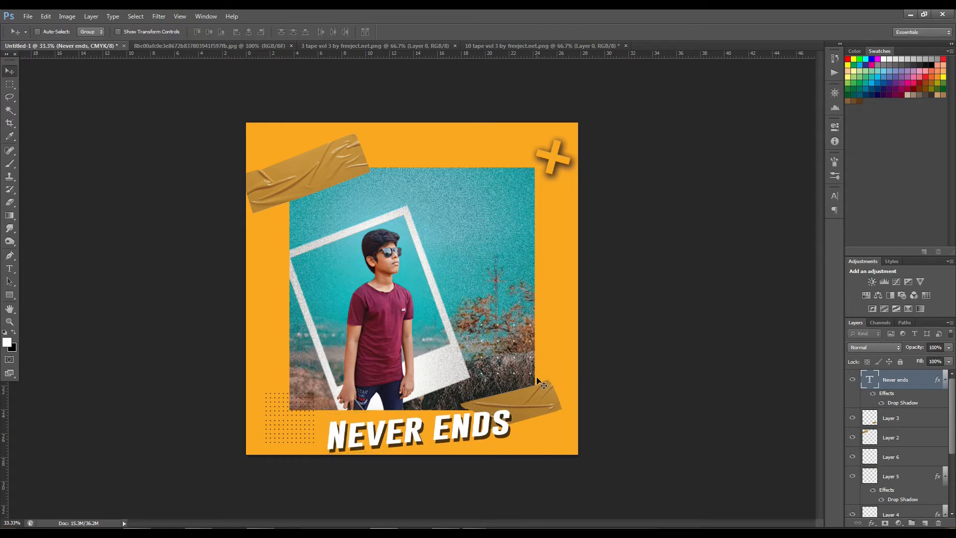
pyautogui.press('Up')
pyautogui.press('Up')
pyautogui.press('Right')
pyautogui.press('Right')
pyautogui.press('Up')
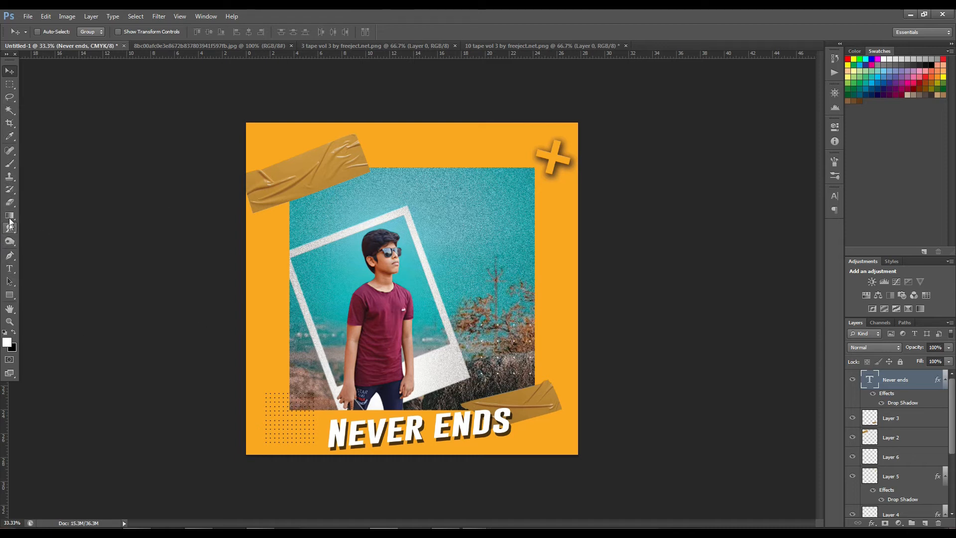
# - Add a new layer above the title and try stamping the 1272 px blob brush tip in white over the poster's lower-right corner
pyautogui.click(10, 165)
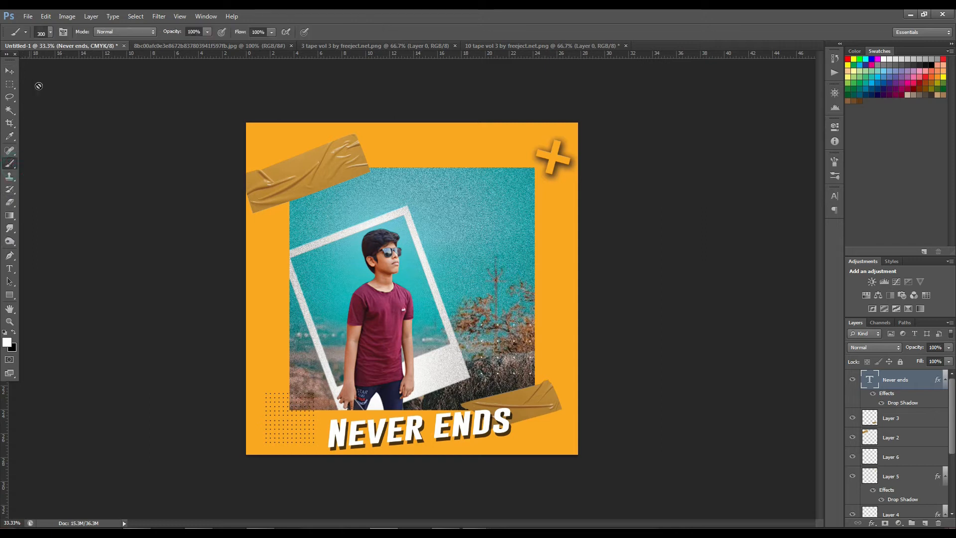
pyautogui.click(63, 32)
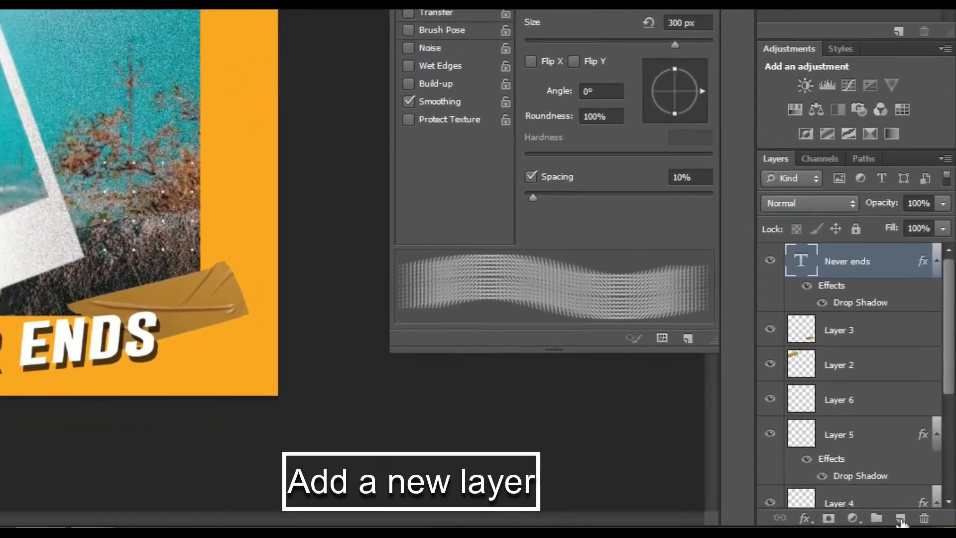
pyautogui.click(901, 519)
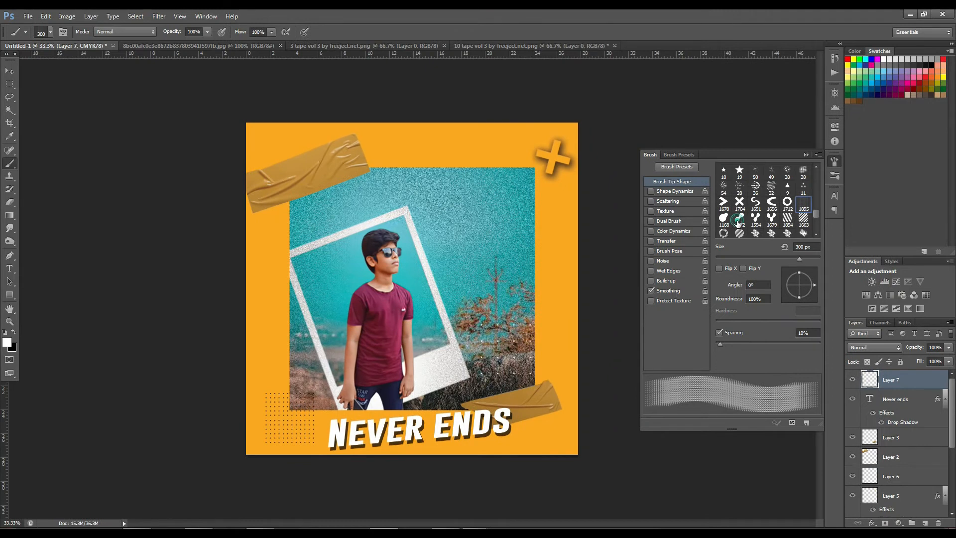
pyautogui.click(739, 219)
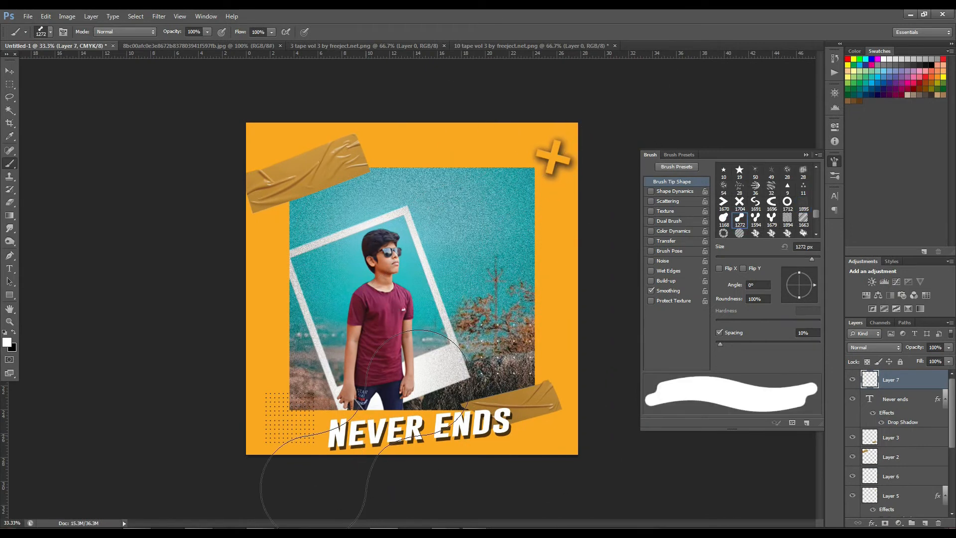
pyautogui.click(556, 422)
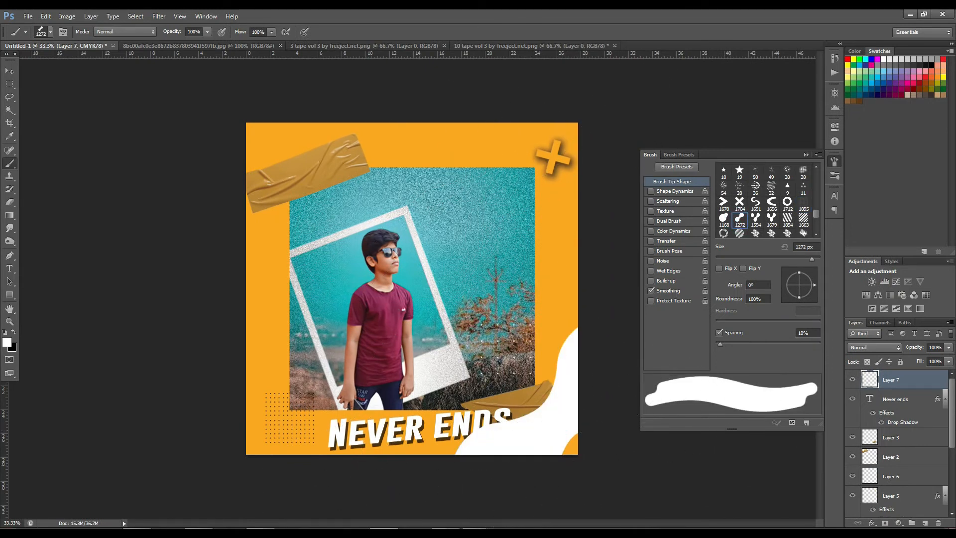
pyautogui.hotkey('ctrl', 'z')
# - Reduce the blob brush to 400 px, set its angle to 178° and try stamping it in the poster's upper-left corner
pyautogui.hotkey('ctrl', '[')
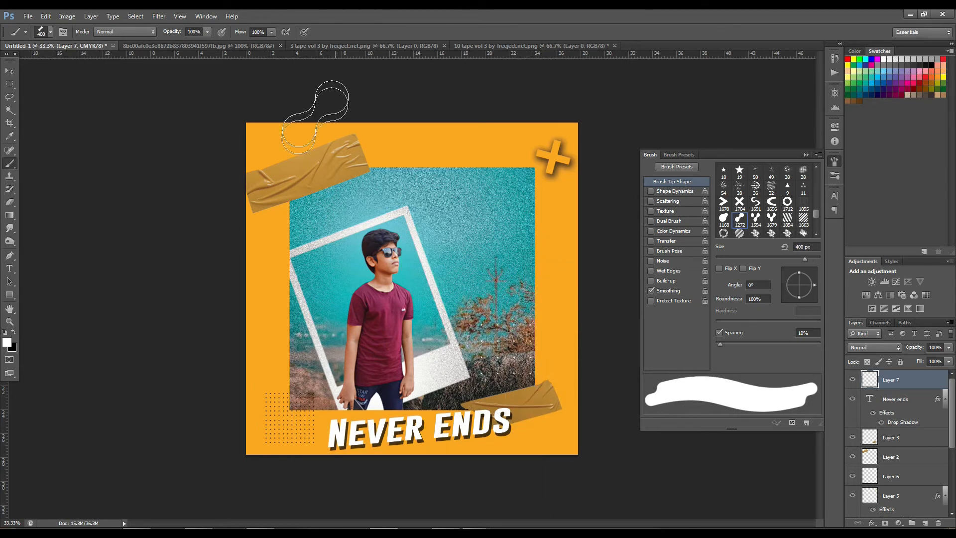
pyautogui.click(785, 284)
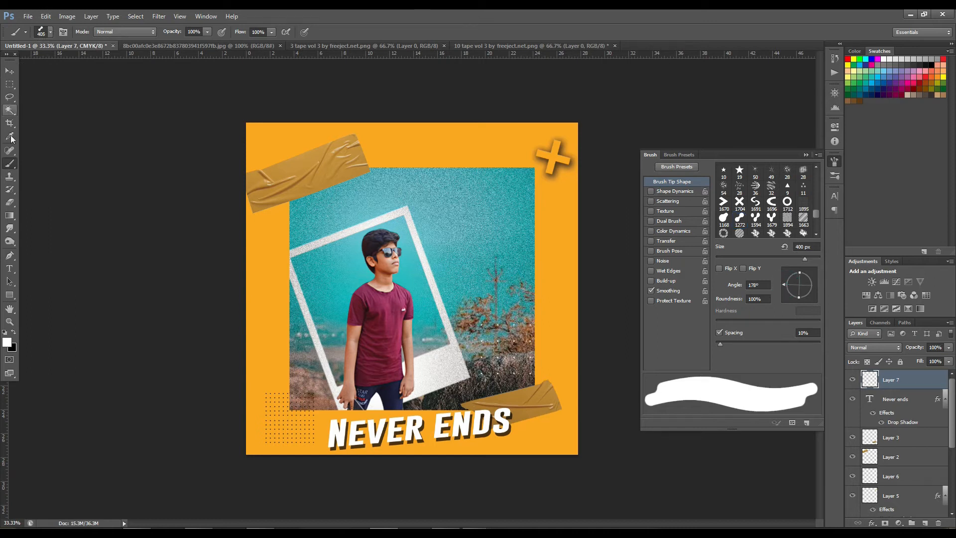
pyautogui.click(257, 130)
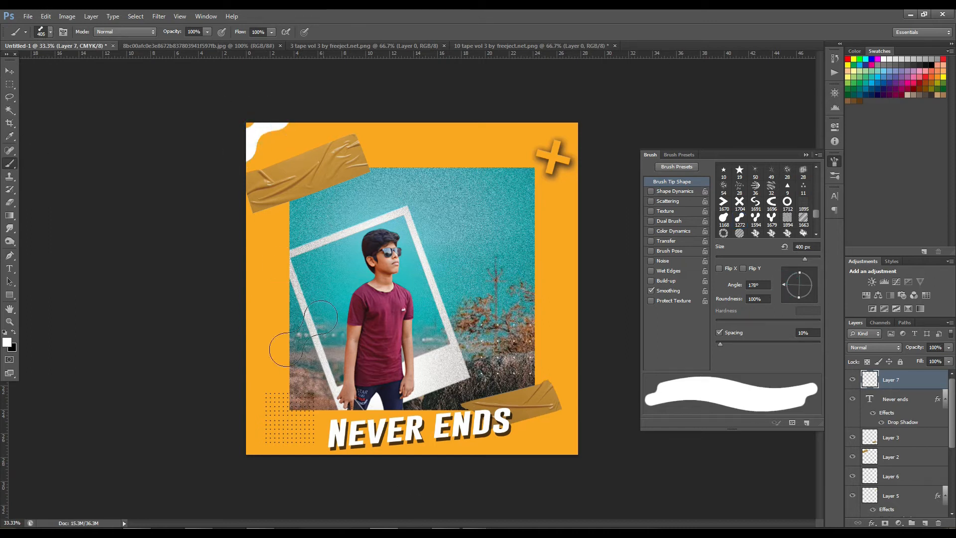
pyautogui.hotkey('ctrl', 'z')
# - Try stamping the white blob at 700 px in the poster's upper-left corner
pyautogui.press(']')
pyautogui.press(']')
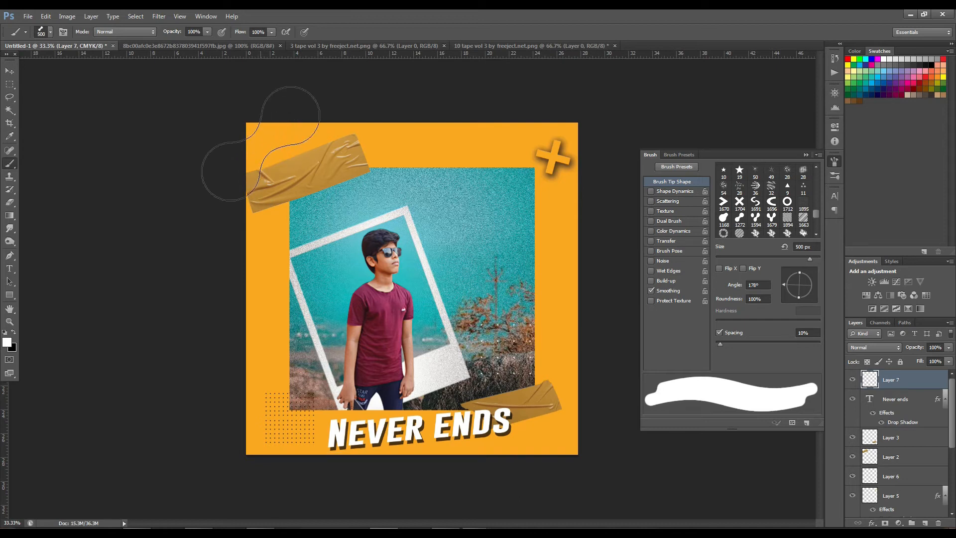
pyautogui.click(264, 150)
pyautogui.moveTo(475, 536)
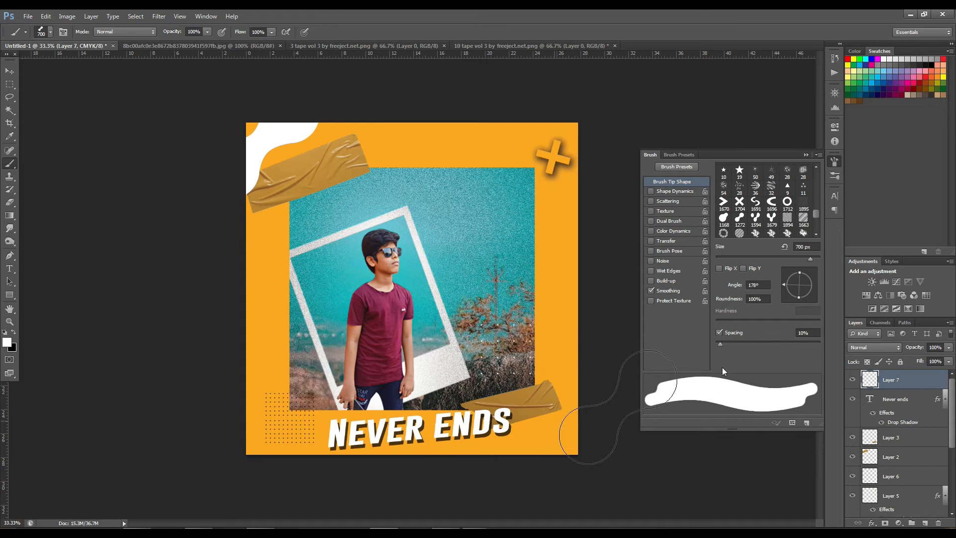
pyautogui.hotkey('ctrl', 'z')
# - Stamp the white blob at 500 px in the poster's upper-left and lower-right corners
pyautogui.press('[')
pyautogui.press('[')
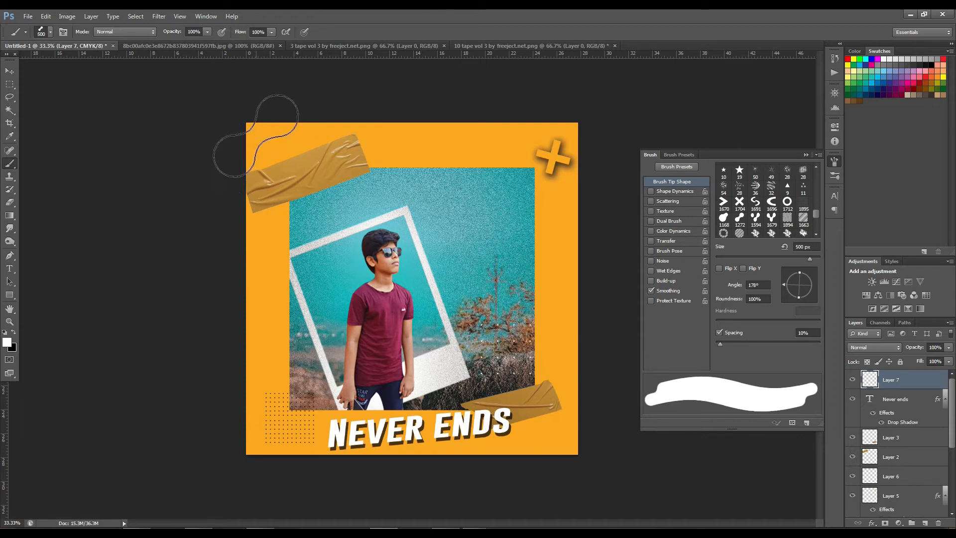
pyautogui.click(255, 135)
pyautogui.hotkey('ctrl', 'z')
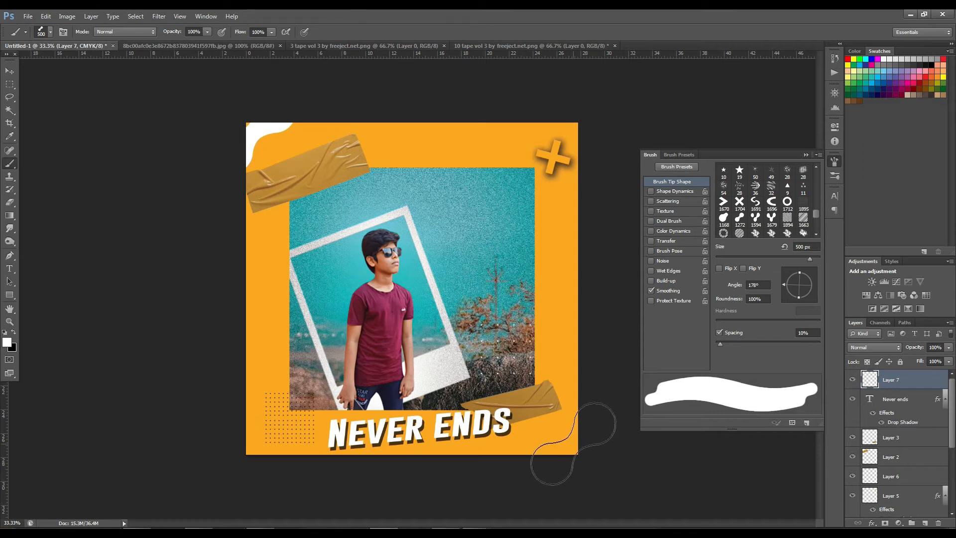
pyautogui.click(569, 438)
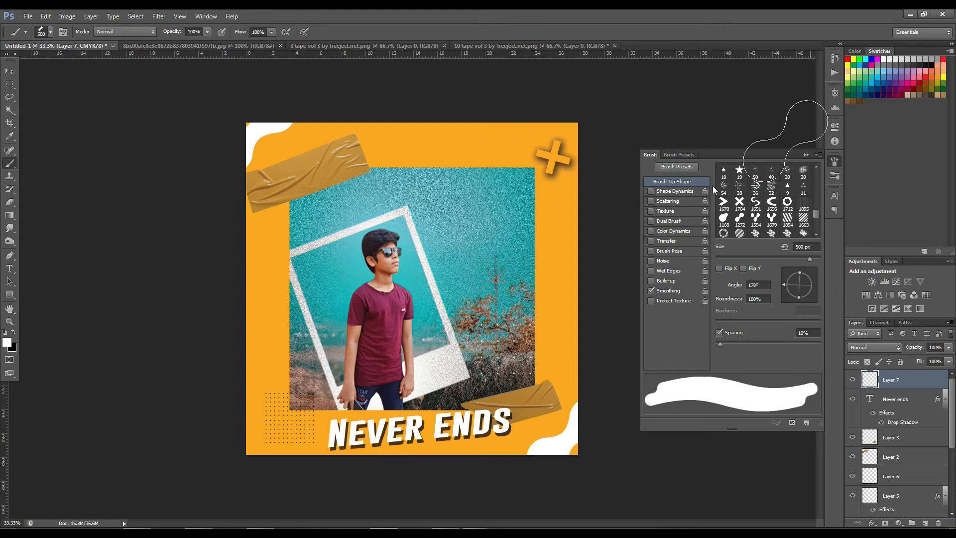
# - Choose the 1222 double-arc brush tip and try stamping it at 1000 px over the photo's right edge
pyautogui.click(771, 220)
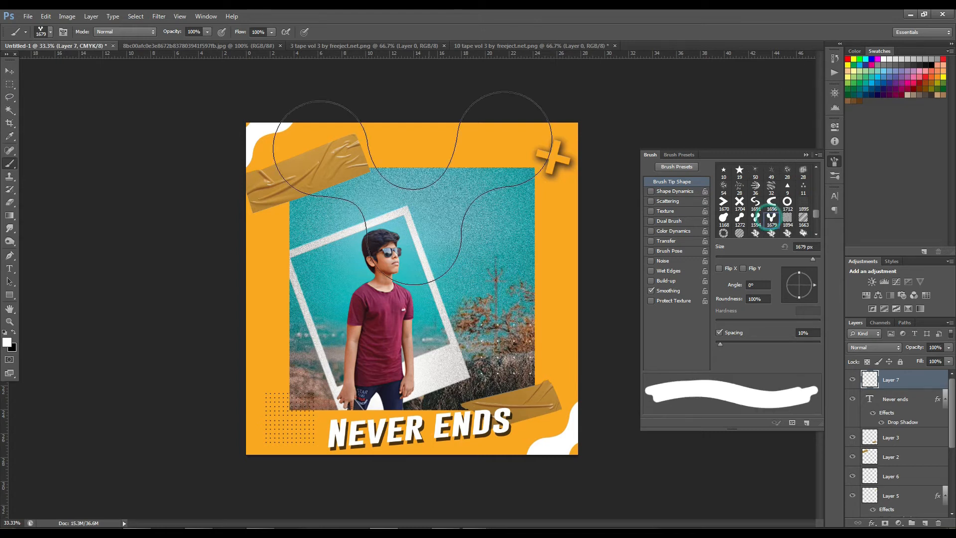
pyautogui.click(752, 203)
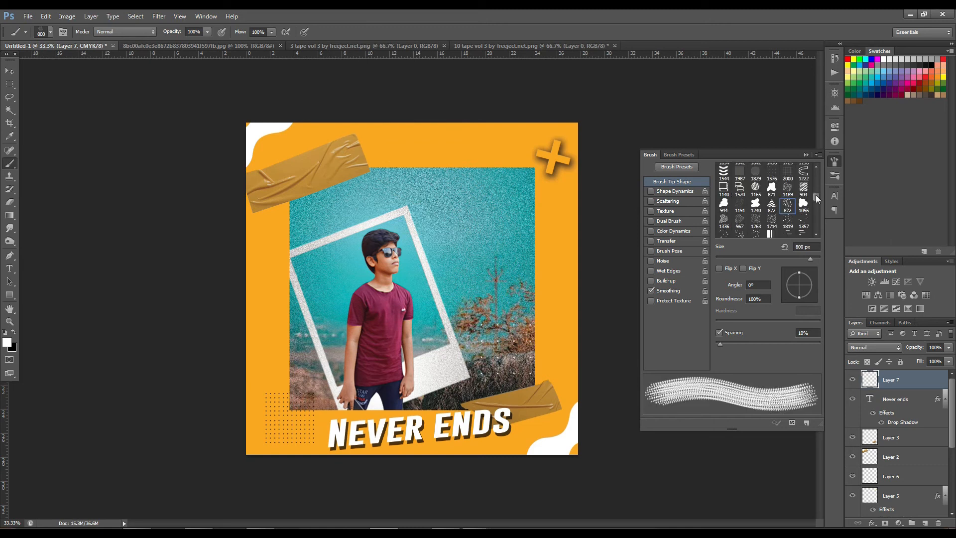
pyautogui.click(804, 172)
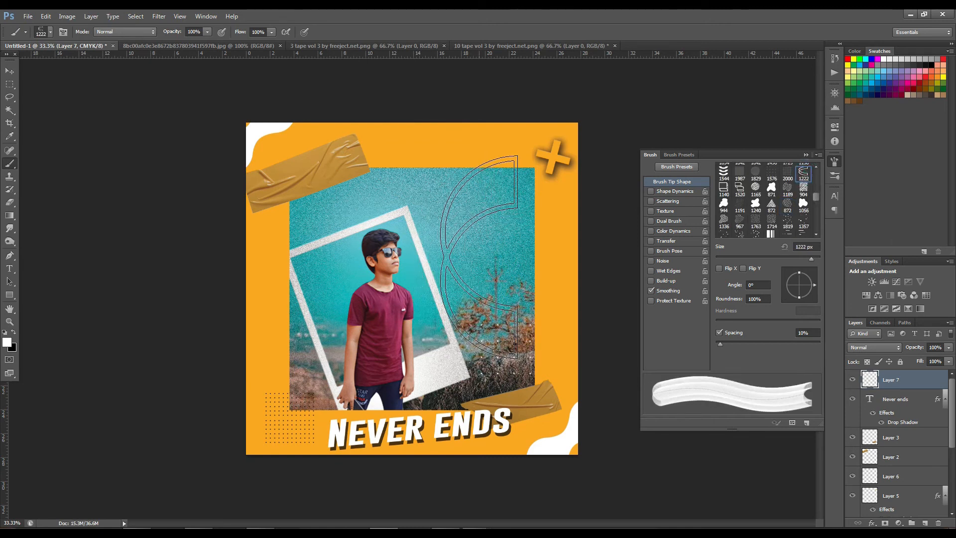
pyautogui.press('[')
pyautogui.press('[')
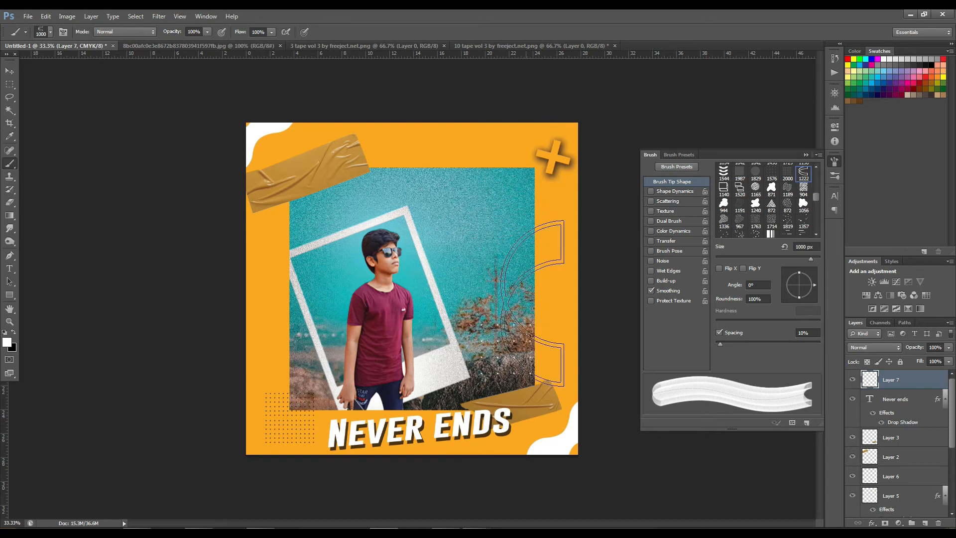
pyautogui.click(530, 282)
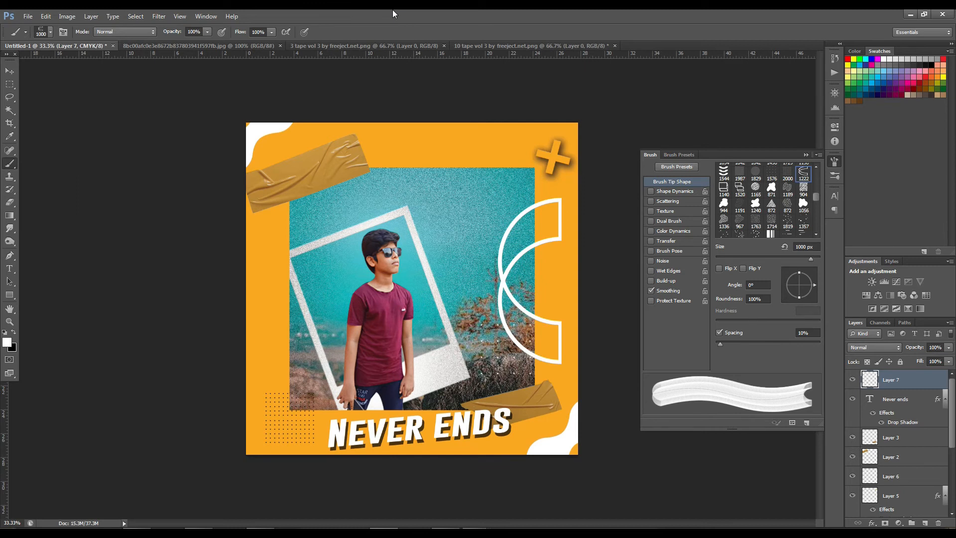
pyautogui.hotkey('ctrl', 'z')
# - Stamp the white double arc at 500 px across the middle of the photo's right edge
pyautogui.press('[')
pyautogui.press('[')
pyautogui.press('[')
pyautogui.press('[')
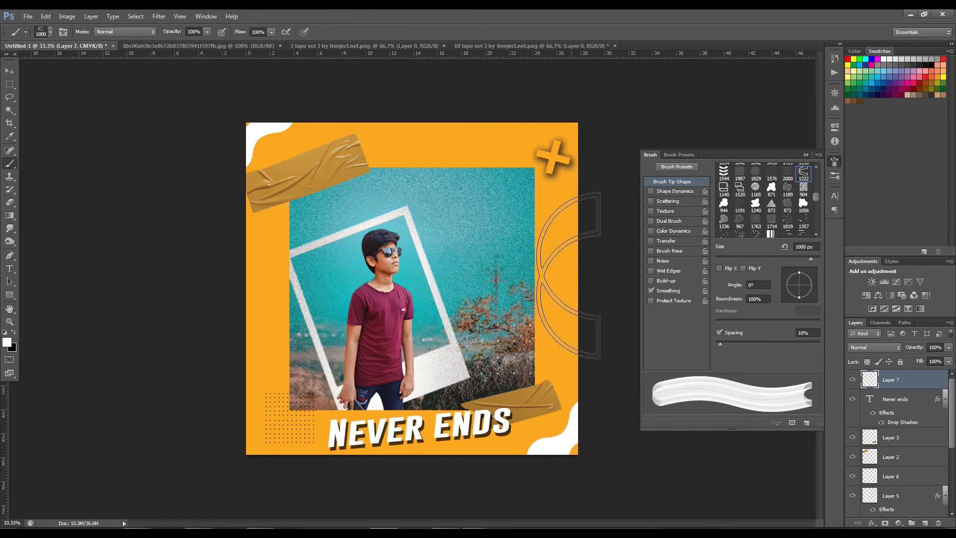
pyautogui.press('[')
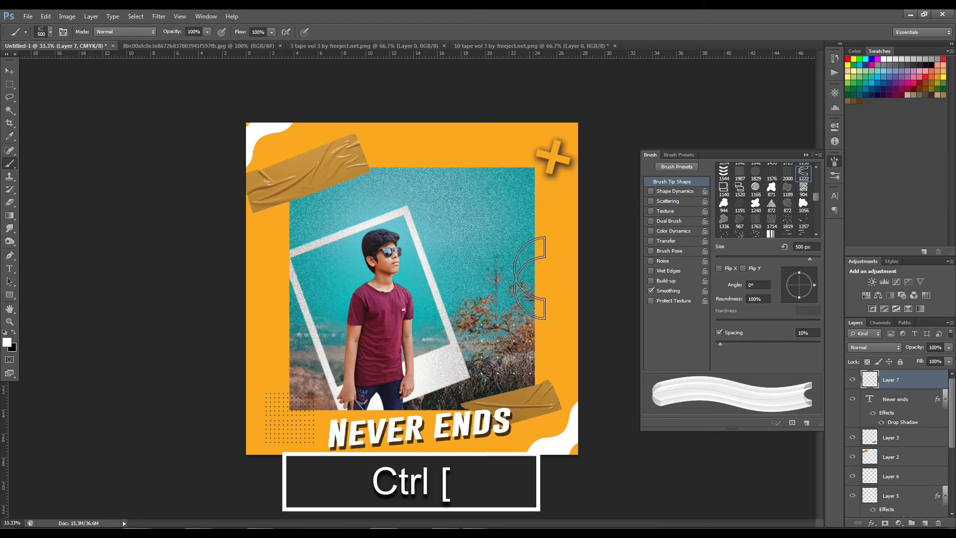
pyautogui.click(529, 278)
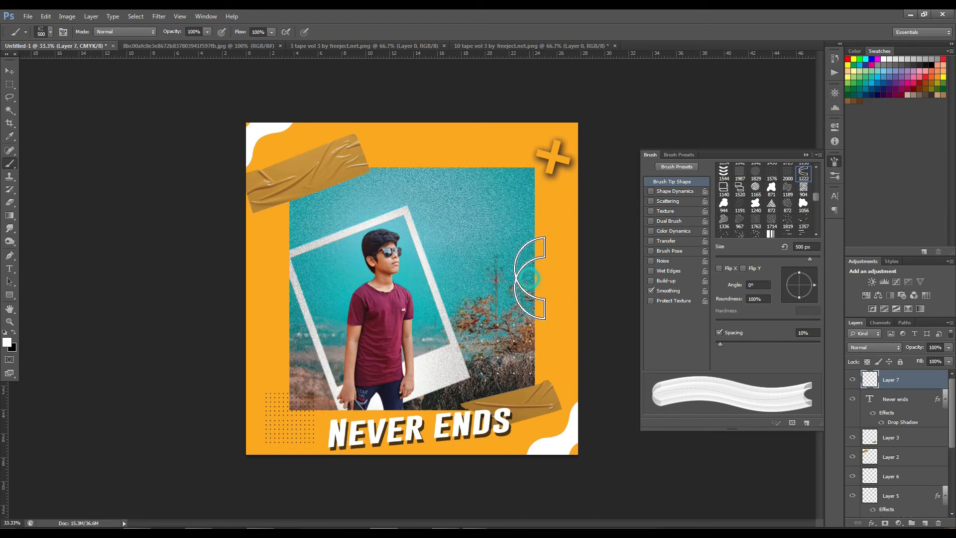
pyautogui.click(10, 71)
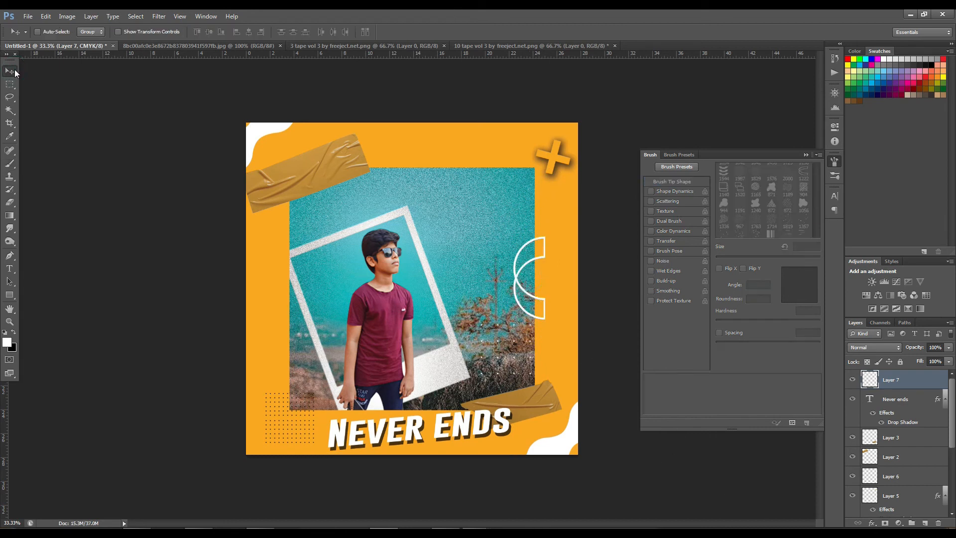
# - Add a Drop Shadow to the photo's Layer 1 with a distance of 30 px and a size of 114 px
pyautogui.keyDown('shift'); pyautogui.click(933, 479); pyautogui.keyUp('shift')
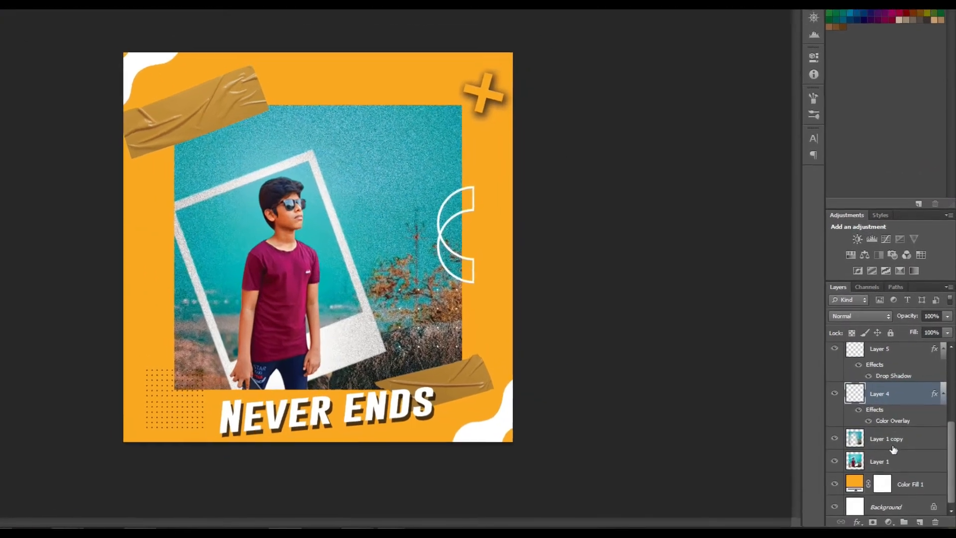
pyautogui.click(896, 445)
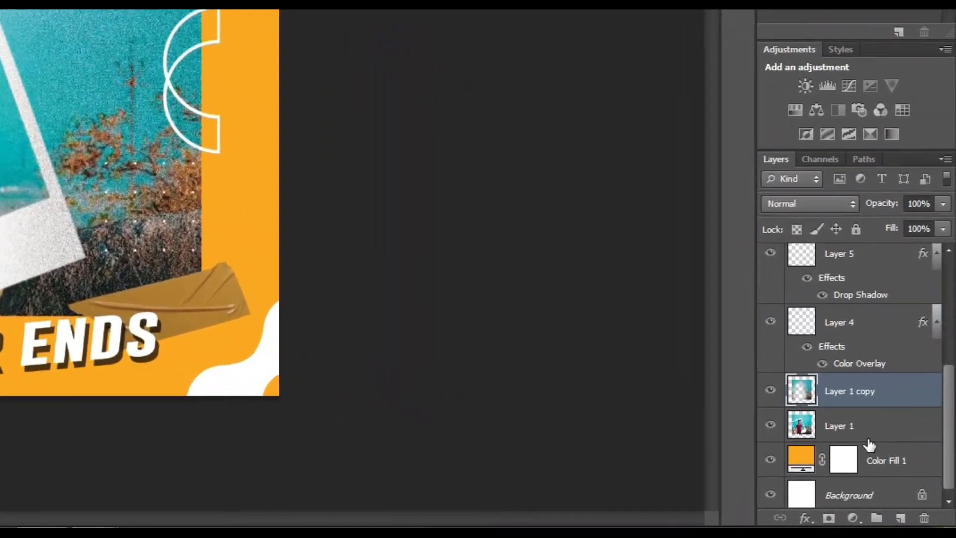
pyautogui.click(877, 448)
pyautogui.click(772, 527)
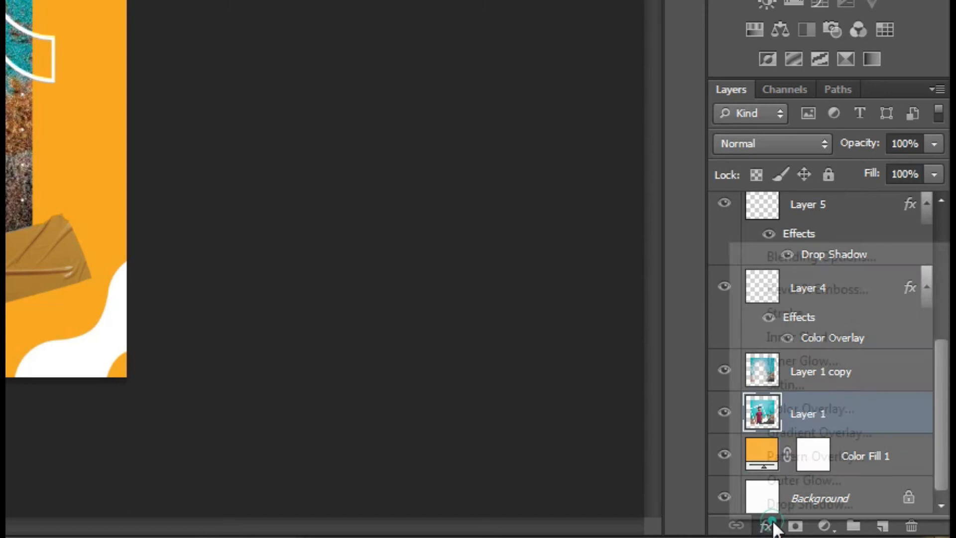
pyautogui.click(777, 503)
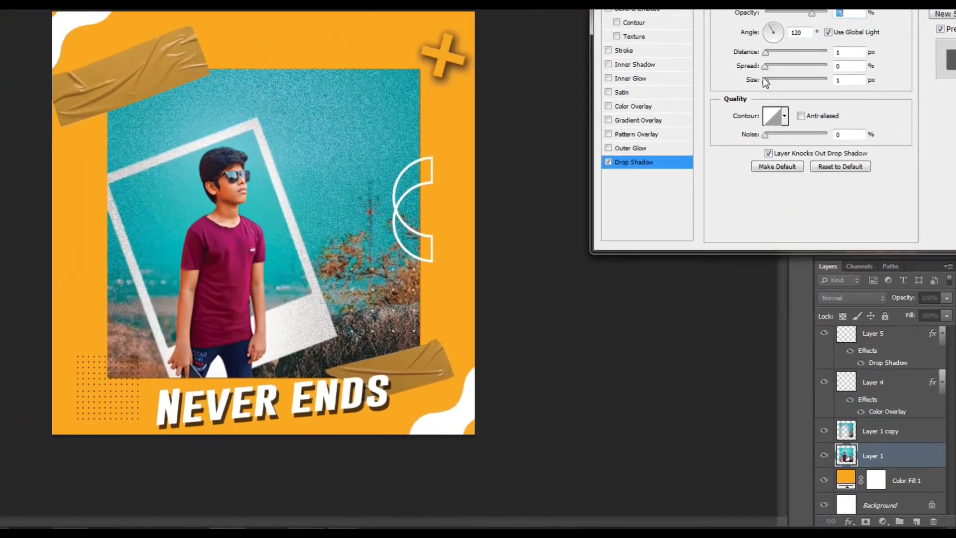
pyautogui.moveTo(764, 81); pyautogui.dragTo(847, 171)
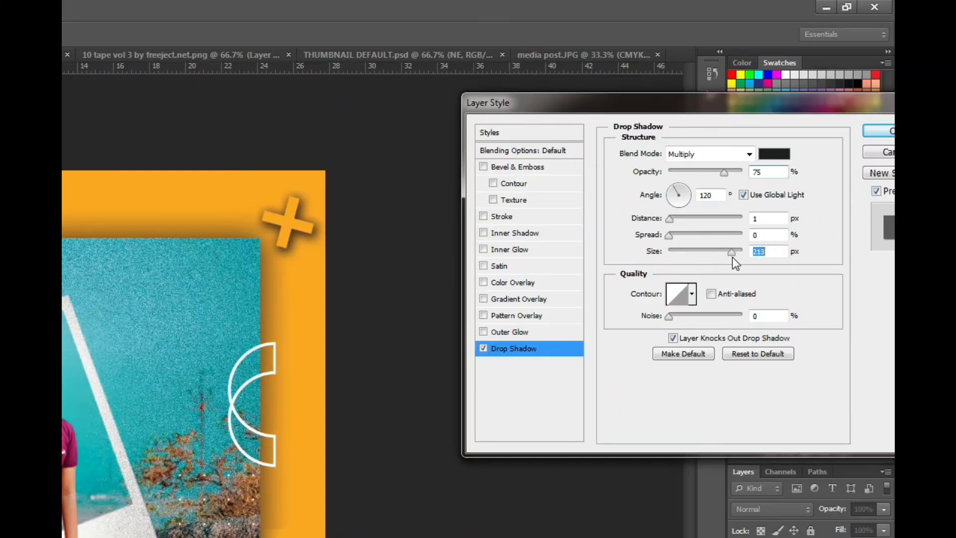
pyautogui.moveTo(733, 257); pyautogui.dragTo(704, 258)
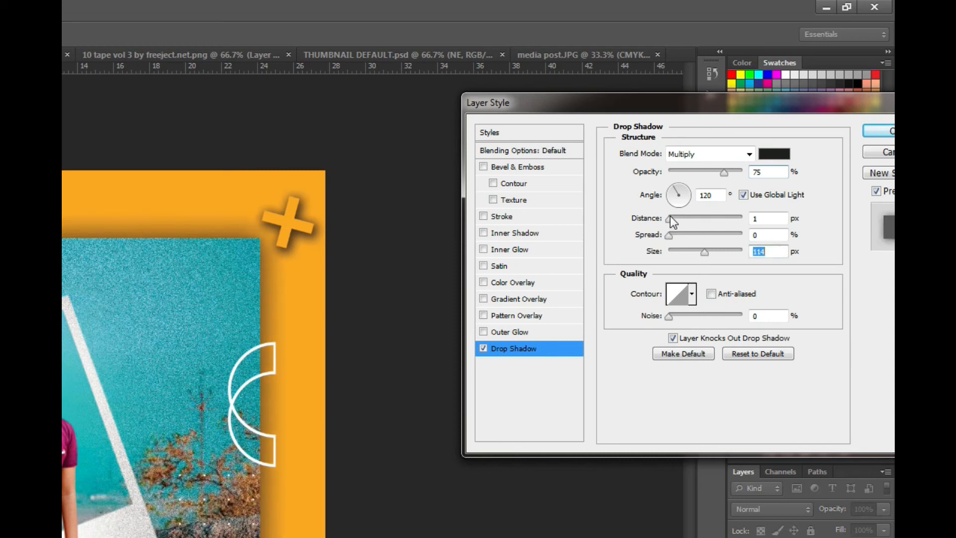
pyautogui.moveTo(686, 222); pyautogui.dragTo(691, 223)
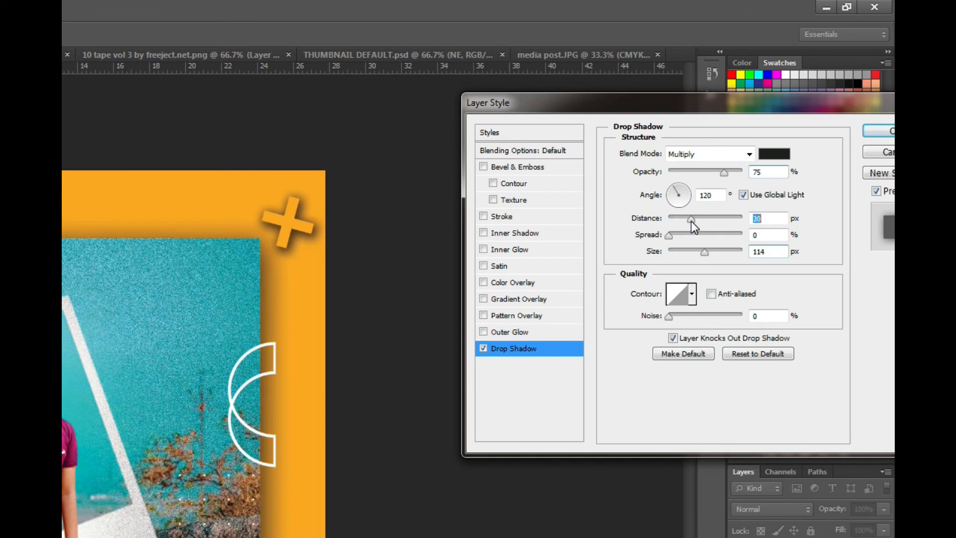
pyautogui.click(873, 133)
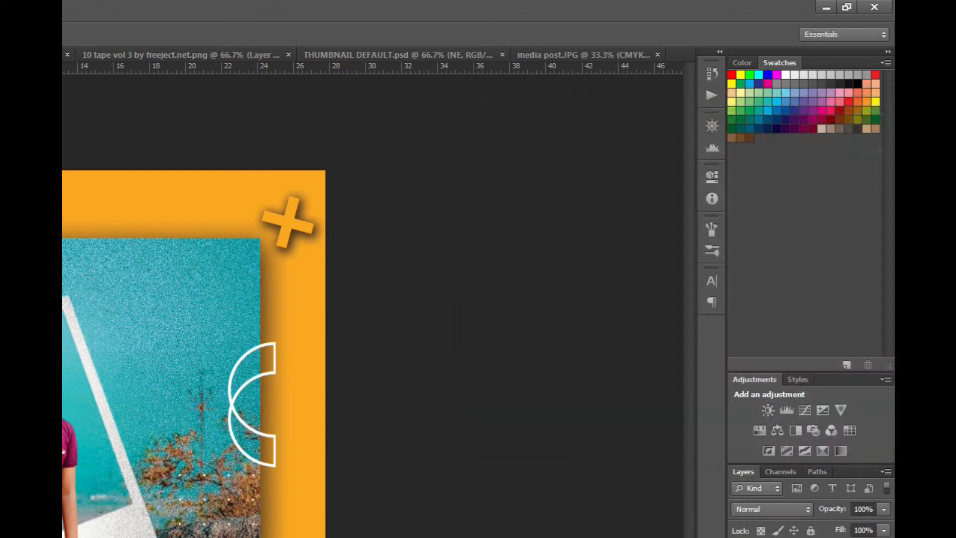